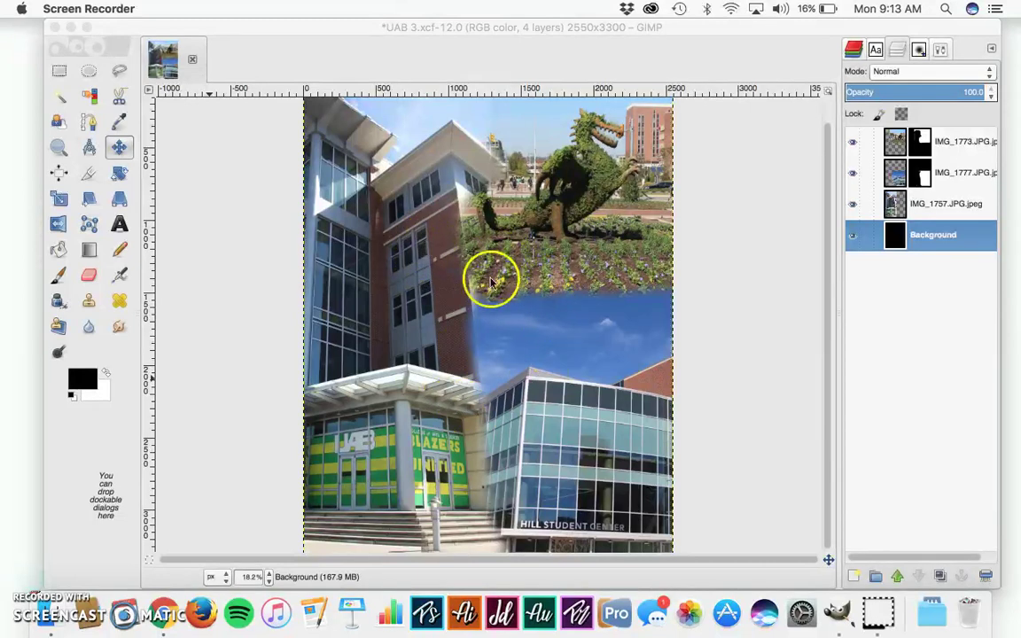
# Bring the GIMP window with the UAB 3.xcf collage to the front
pyautogui.click(299, 228)
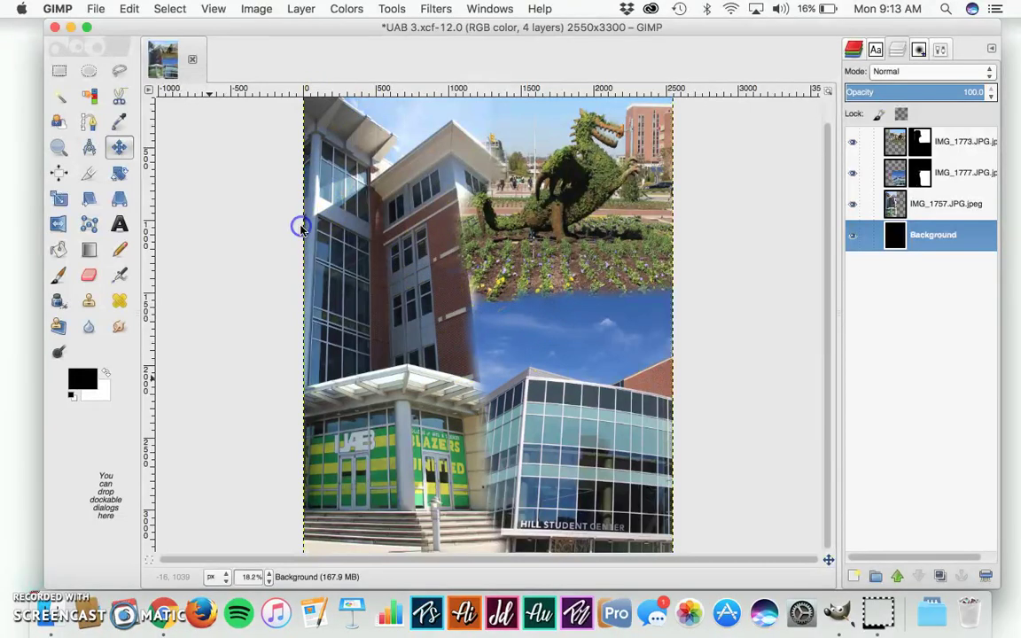
# Create a new blank US-Letter (300ppi) image of 2550x3300 pixels
pyautogui.click(95, 8)
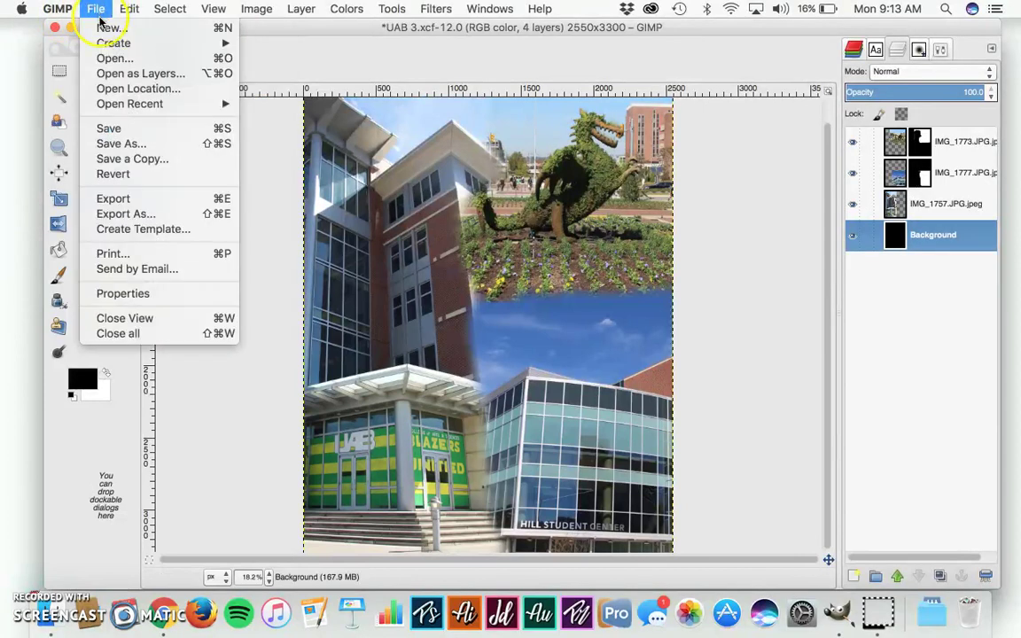
pyautogui.click(103, 29)
pyautogui.click(194, 54)
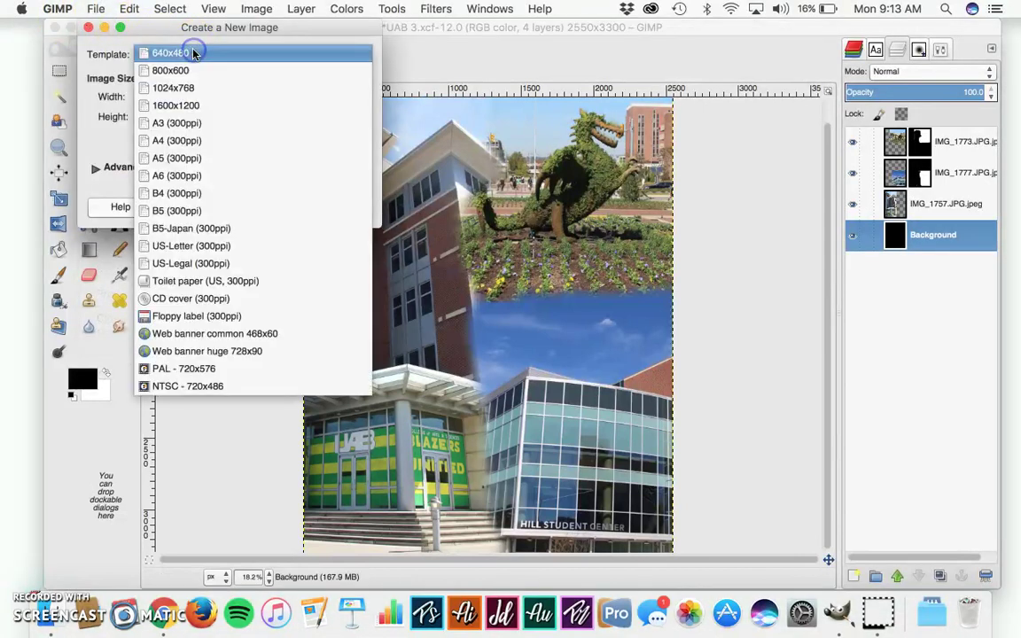
pyautogui.click(215, 248)
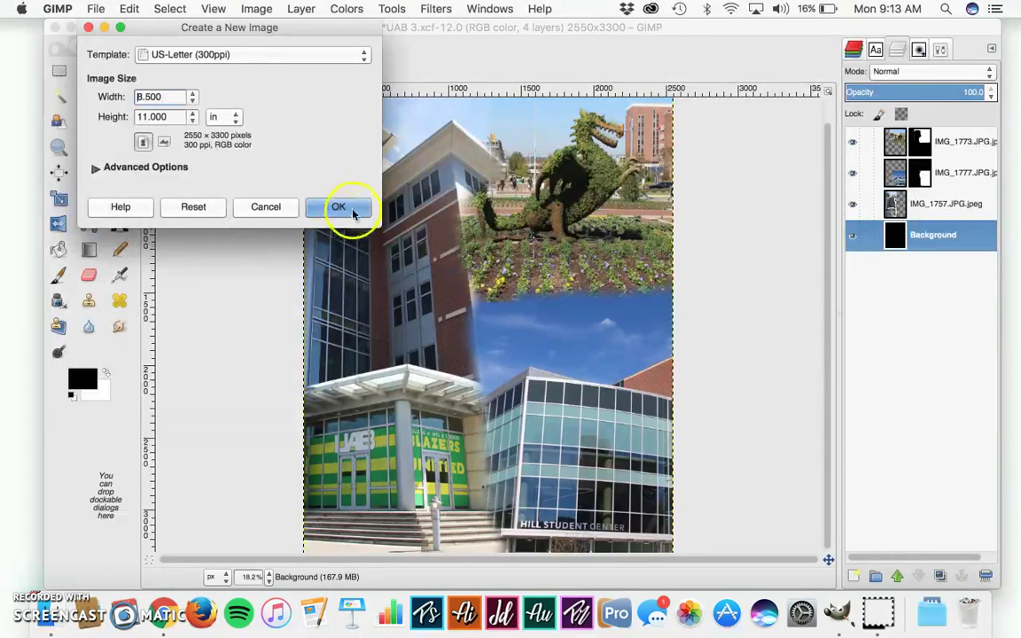
pyautogui.click(353, 214)
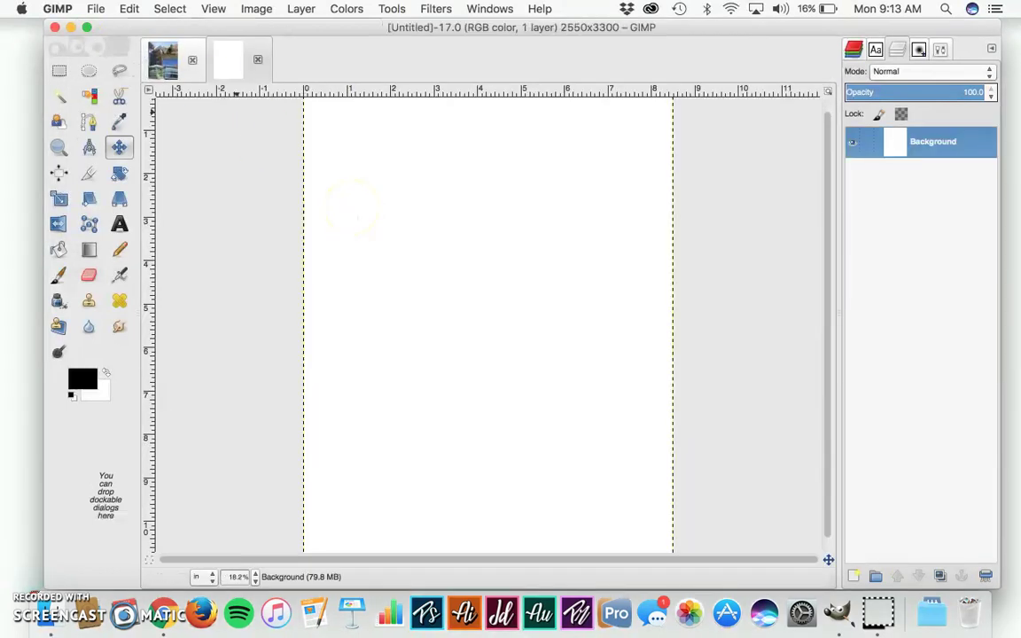
# Import Image 1.jpg, Image 2.jpg and Image 3.jpg onto the page as layers
pyautogui.click(96, 8)
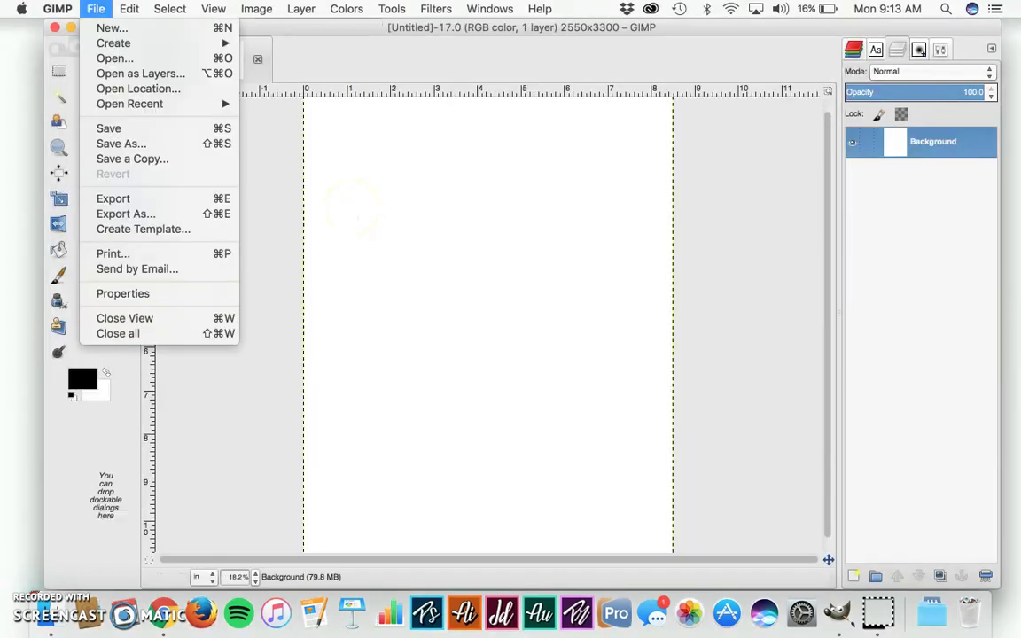
pyautogui.click(128, 78)
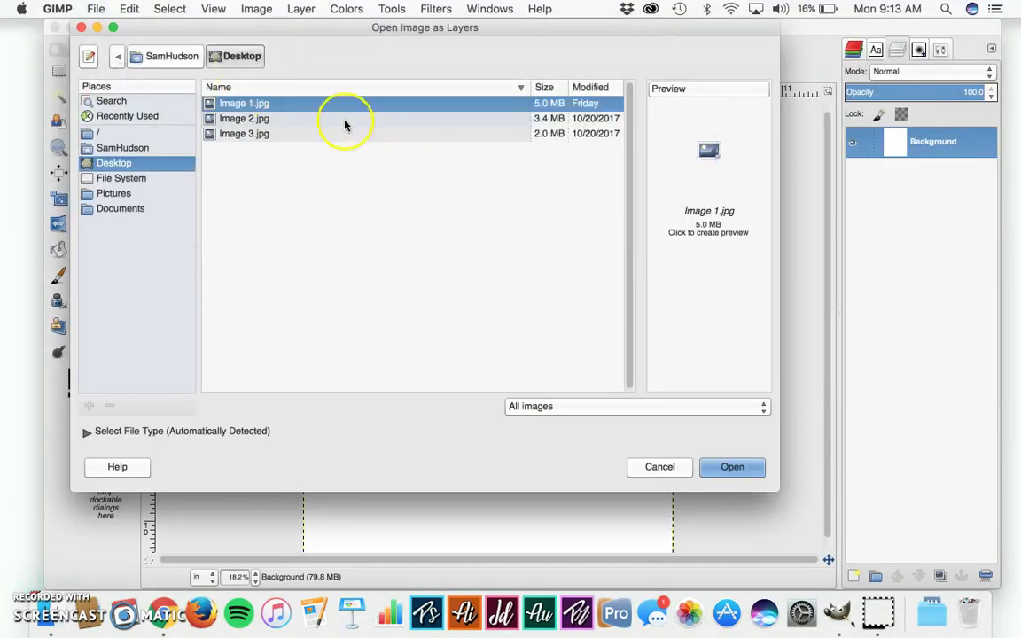
pyautogui.keyDown('shift'); pyautogui.click(256, 119); pyautogui.keyUp('shift')
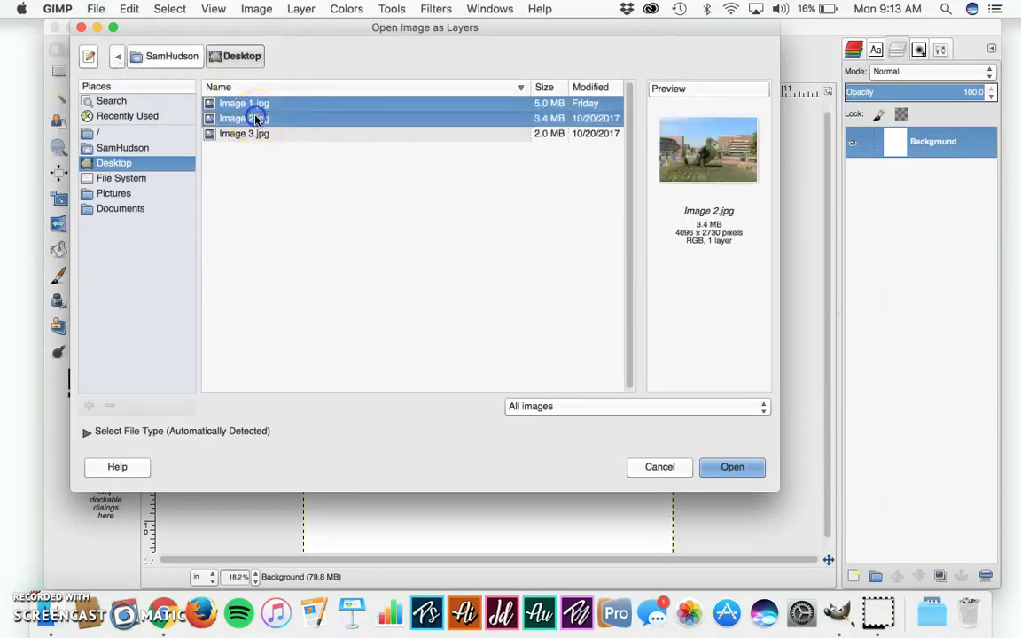
pyautogui.keyDown('shift'); pyautogui.click(259, 135); pyautogui.keyUp('shift')
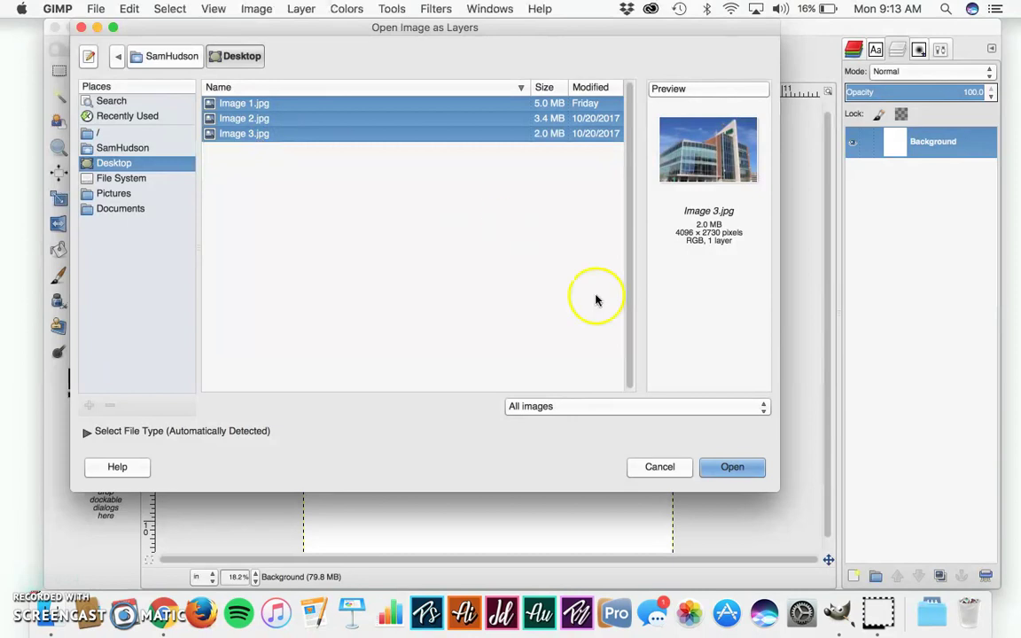
pyautogui.click(746, 472)
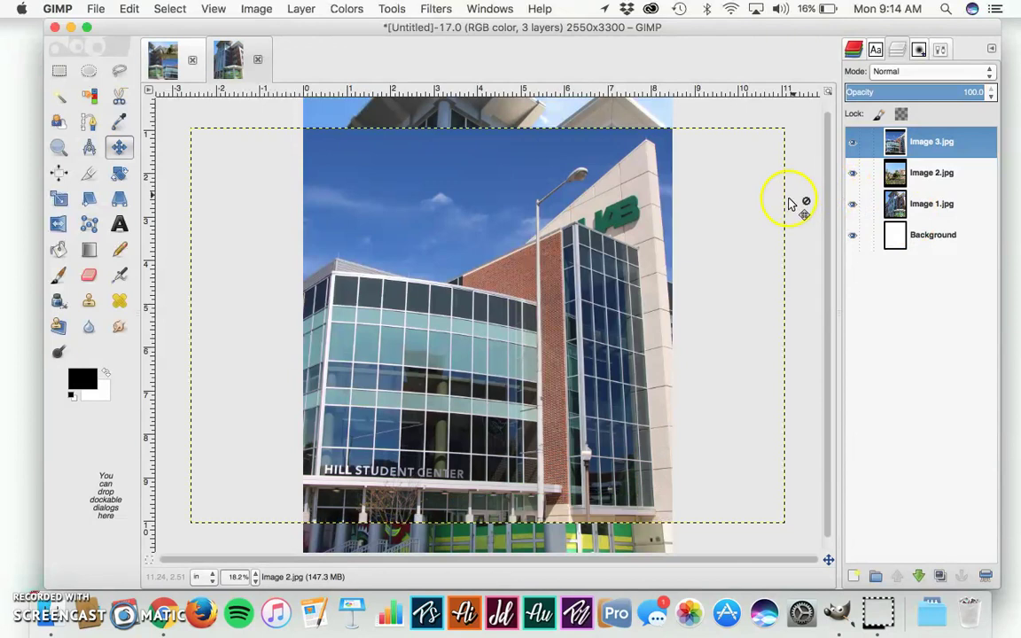
# Hide the Image 3.jpg and Image 2.jpg layers and select Image 1.jpg for editing
pyautogui.click(853, 144)
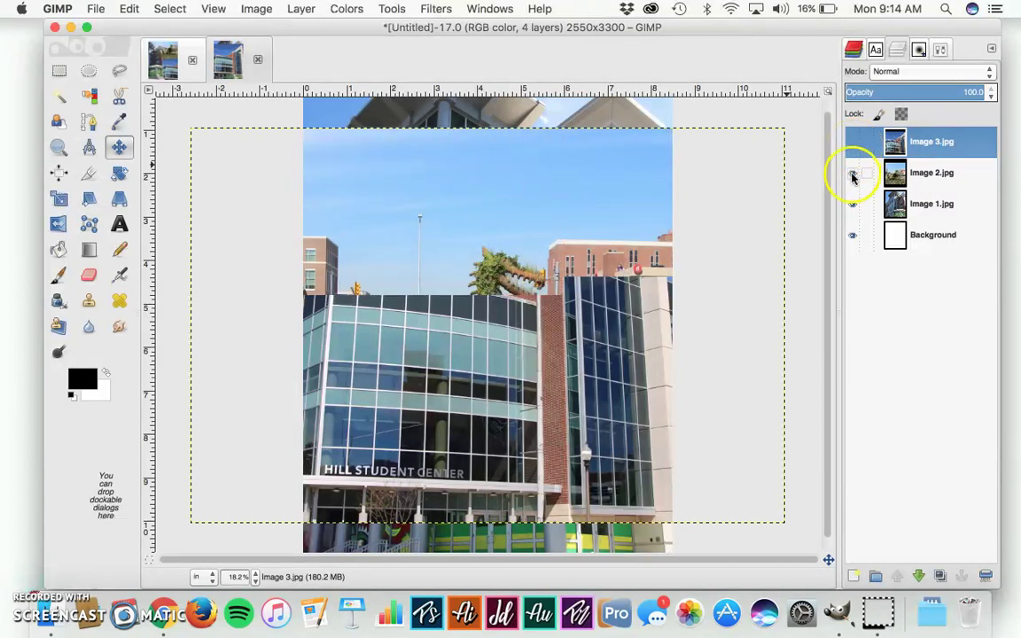
pyautogui.click(853, 173)
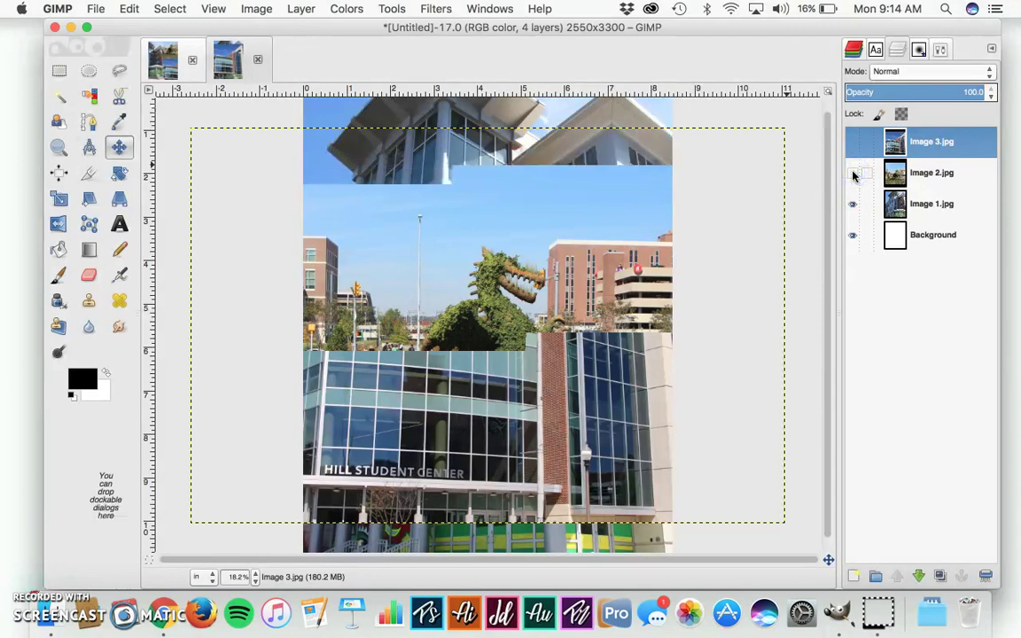
pyautogui.click(953, 206)
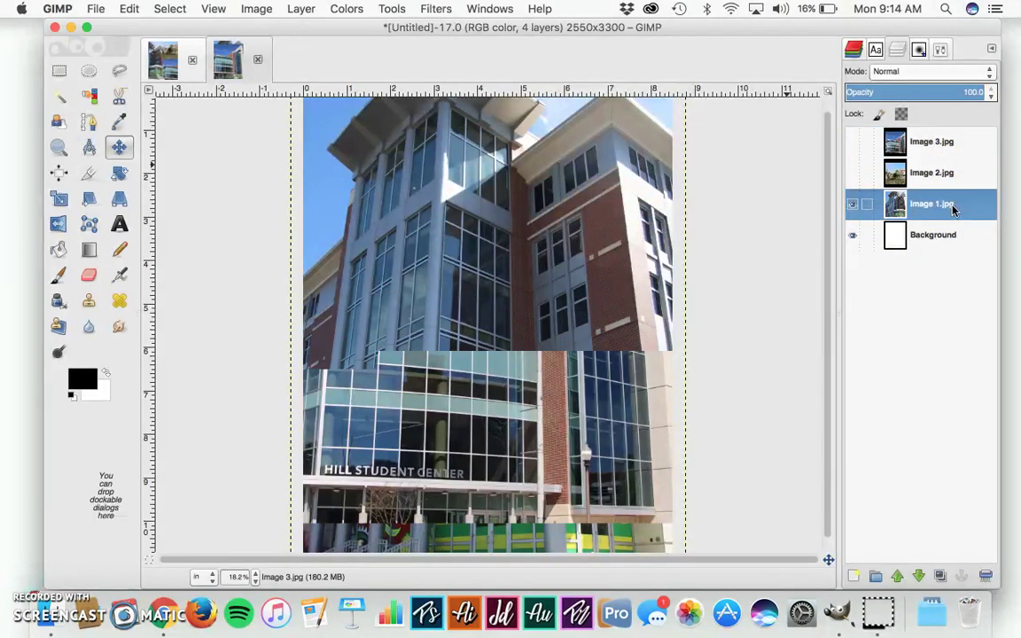
# Zoom to 12.5% and start scaling Image 1.jpg with the aspect-ratio chain linked
pyautogui.click(254, 580)
pyautogui.click(241, 559)
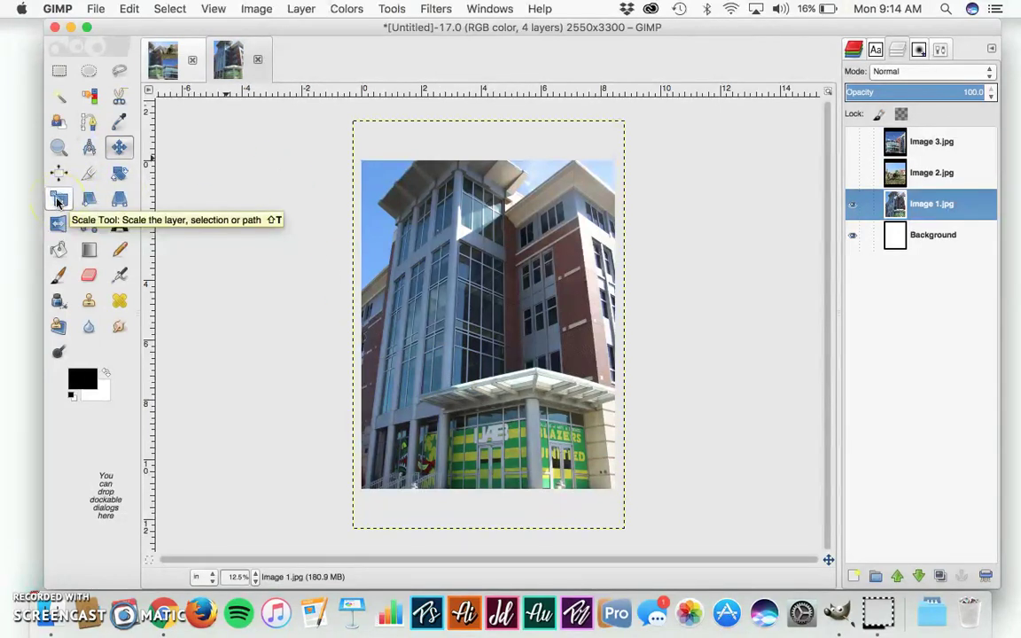
pyautogui.click(57, 200)
pyautogui.click(974, 206)
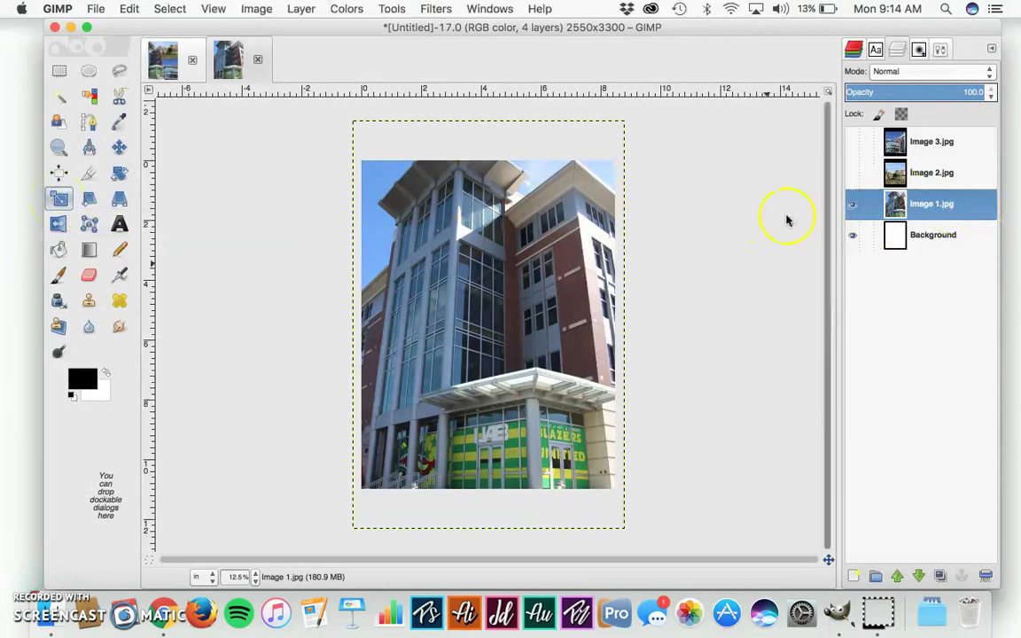
pyautogui.click(506, 292)
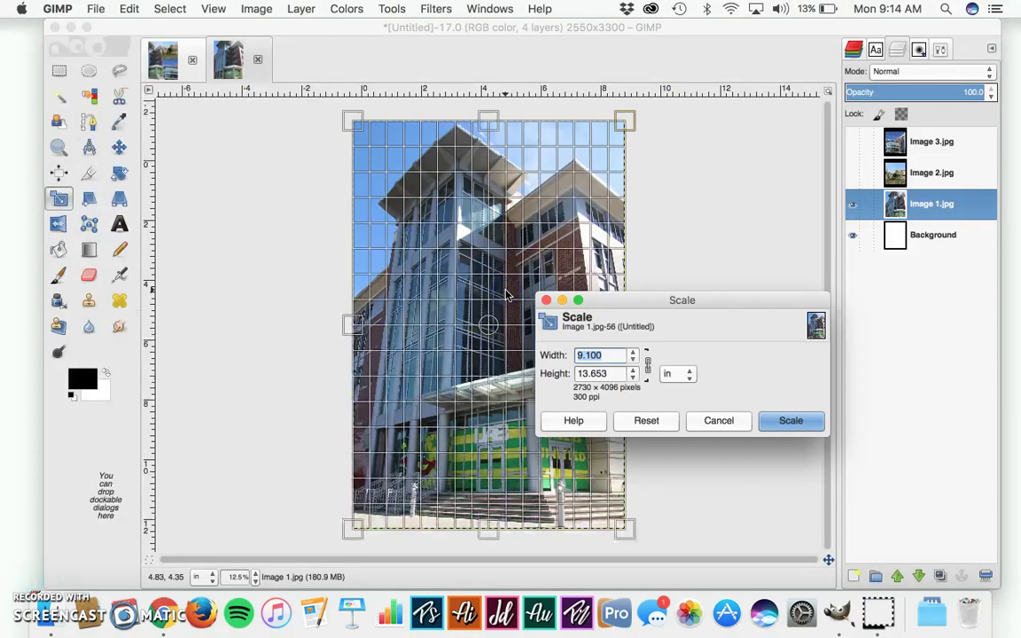
pyautogui.moveTo(662, 303); pyautogui.dragTo(811, 217)
pyautogui.click(800, 280)
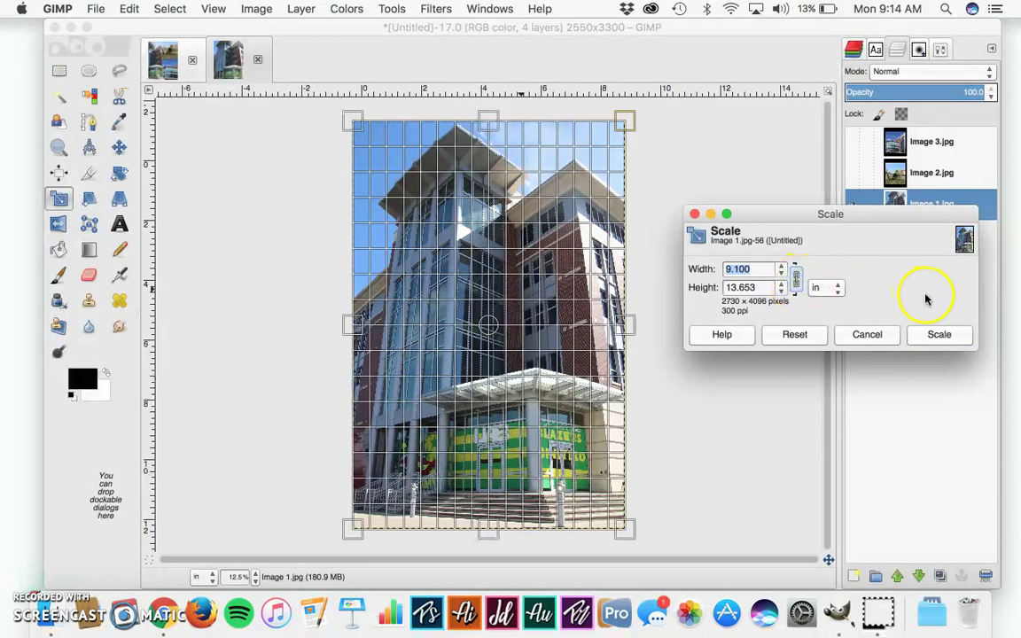
# Shrink Image 1.jpg proportionally to about 7.43 × 11.15 inches and apply the scale
pyautogui.click(625, 120)
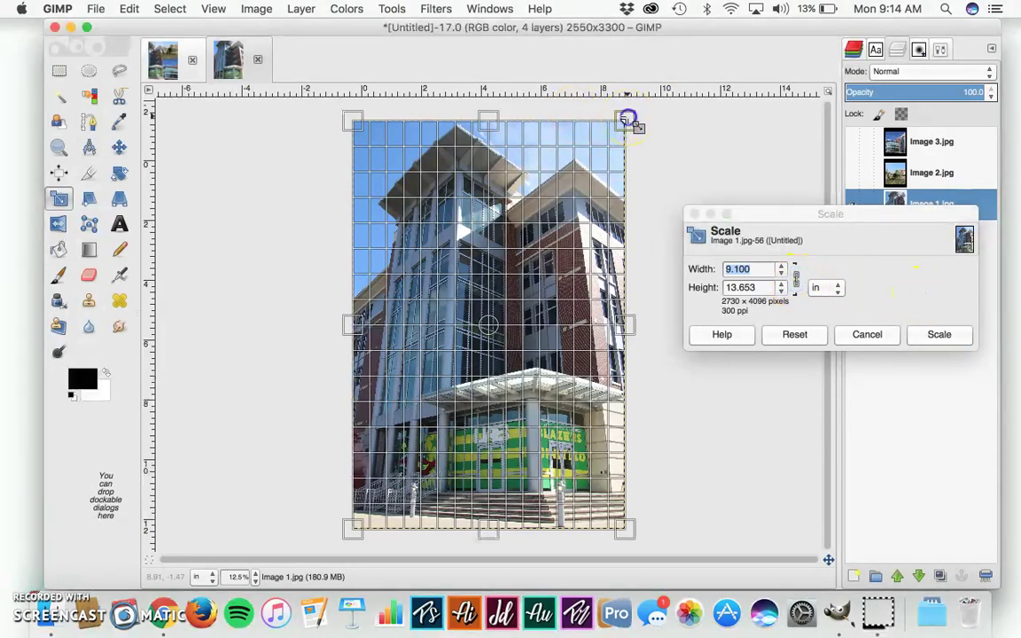
pyautogui.moveTo(627, 119); pyautogui.dragTo(615, 155)
pyautogui.moveTo(597, 529); pyautogui.dragTo(539, 488)
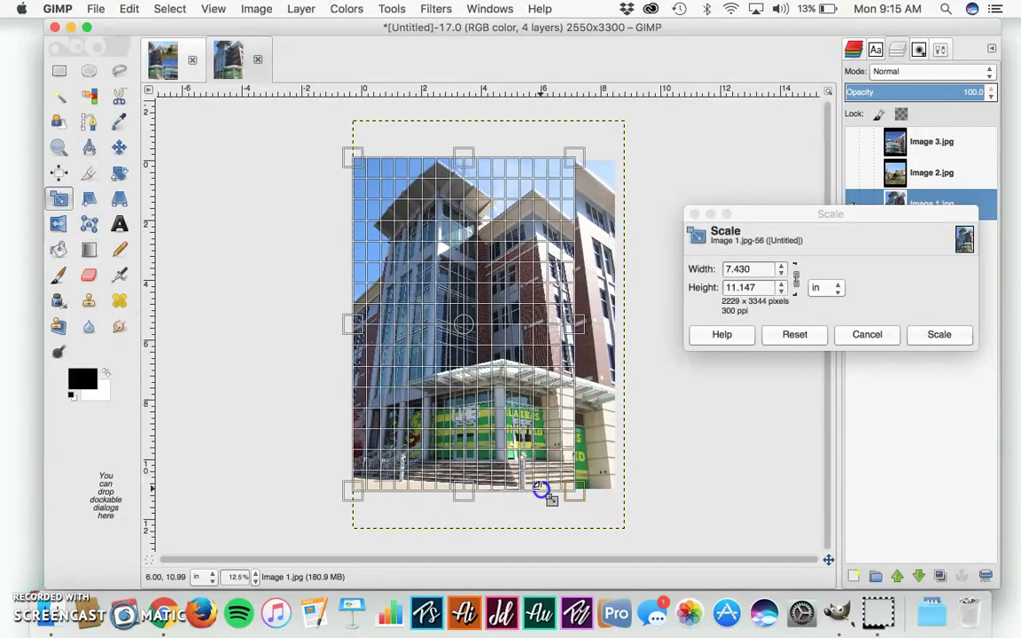
pyautogui.click(938, 335)
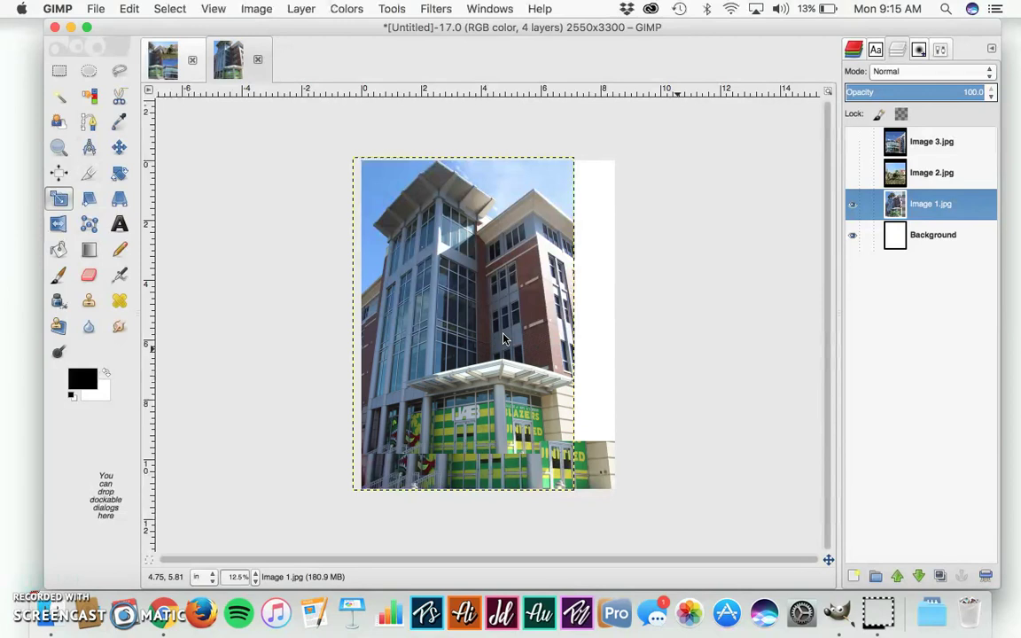
pyautogui.click(587, 401)
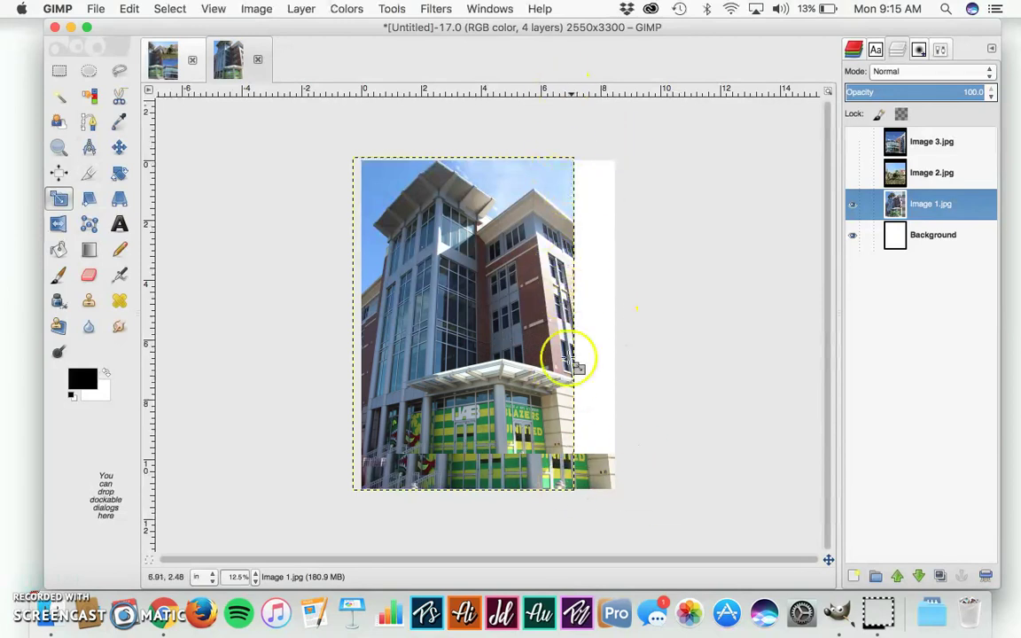
pyautogui.moveTo(567, 169)
pyautogui.mouseDown()
pyautogui.moveTo(556, 257)
pyautogui.moveTo(451, 335)
pyautogui.moveTo(463, 299)
pyautogui.moveTo(482, 312)
pyautogui.mouseUp()
# Move the Image 1.jpg building photo toward the left side of the page
pyautogui.click(119, 146)
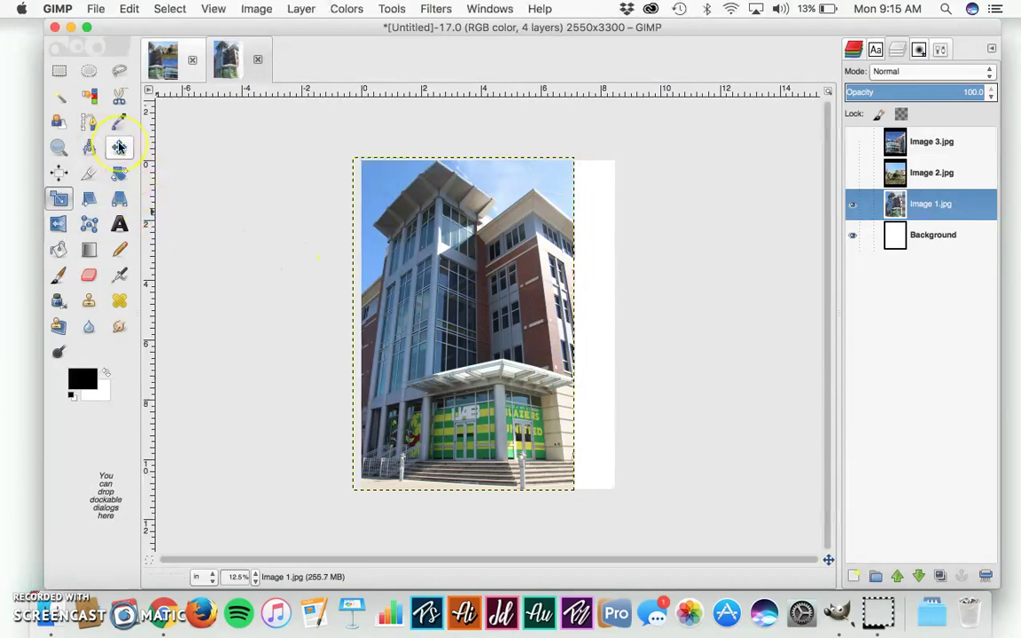
pyautogui.moveTo(467, 335); pyautogui.dragTo(400, 346)
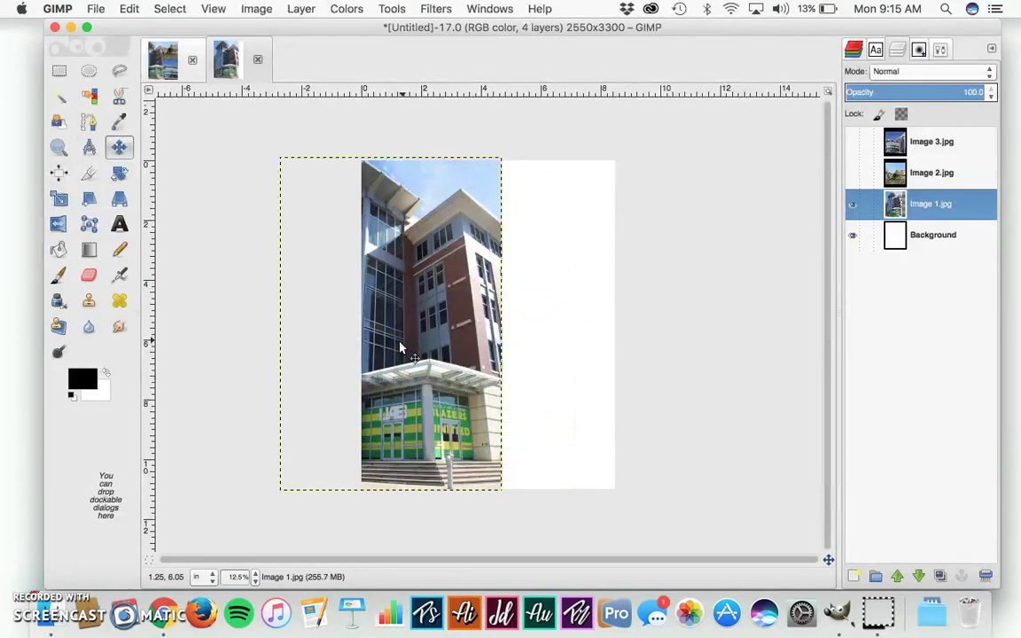
pyautogui.click(404, 346)
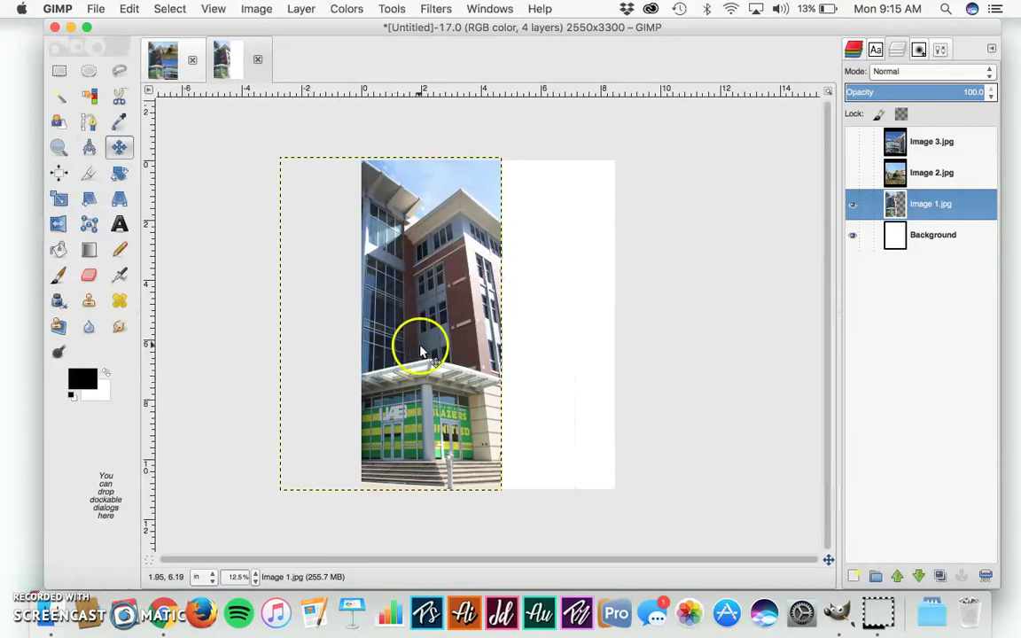
# Show and select Image 3.jpg, then scale it down to about half its size
pyautogui.click(854, 146)
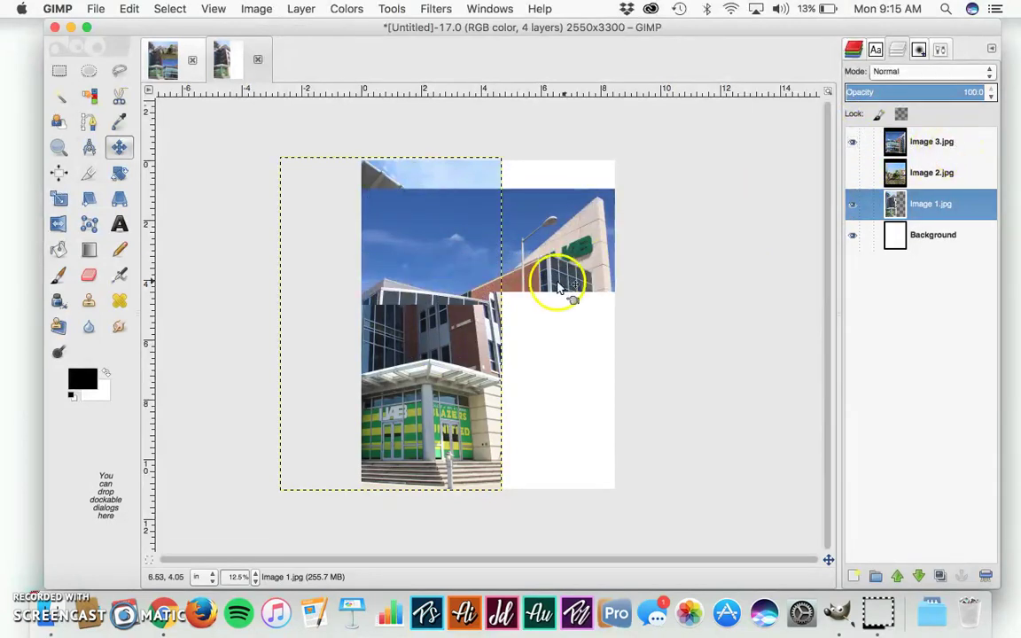
pyautogui.click(942, 144)
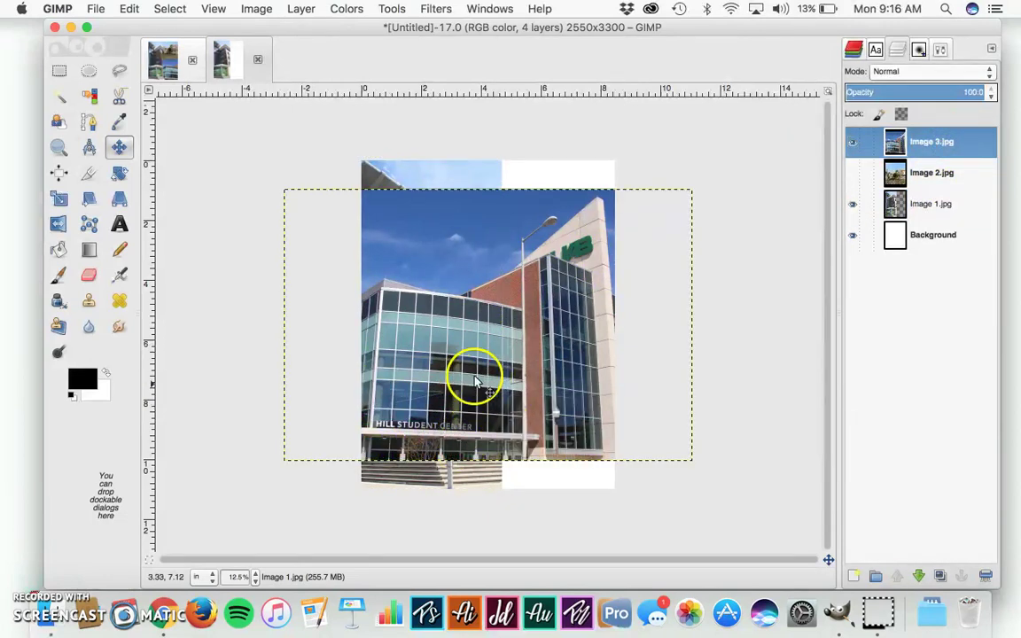
pyautogui.click(59, 202)
pyautogui.click(483, 288)
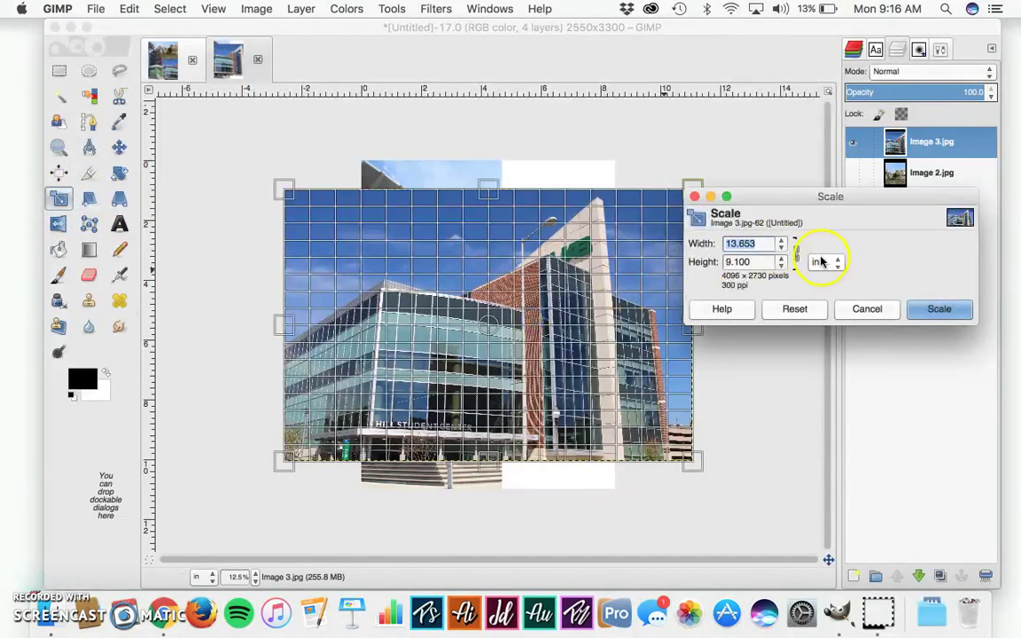
pyautogui.moveTo(285, 190); pyautogui.dragTo(378, 288)
pyautogui.click(939, 311)
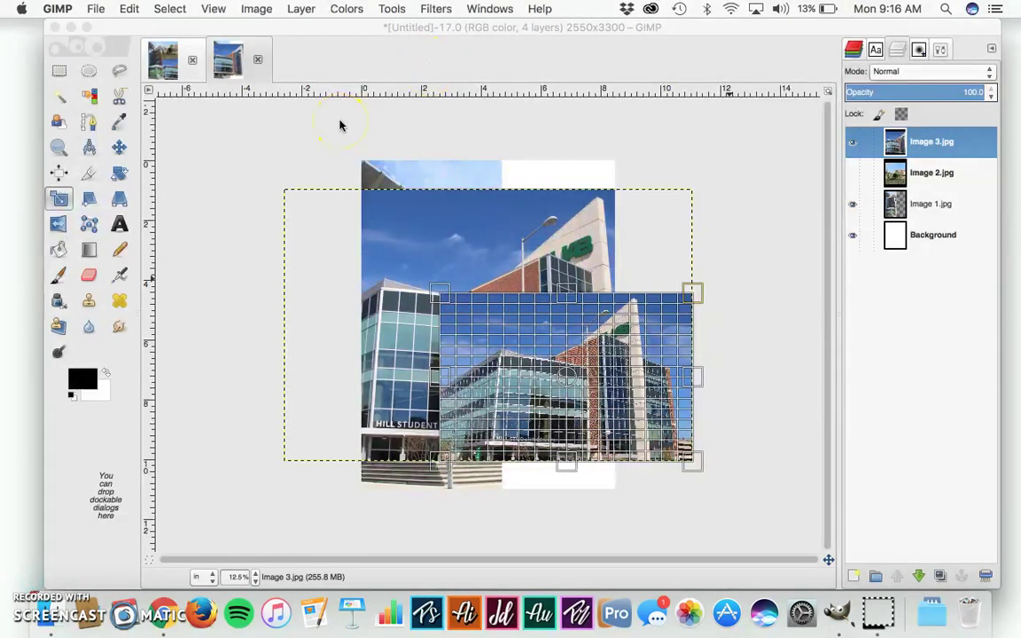
# Move the Image 3.jpg Hill Student Center photo down and right on the page
pyautogui.click(120, 147)
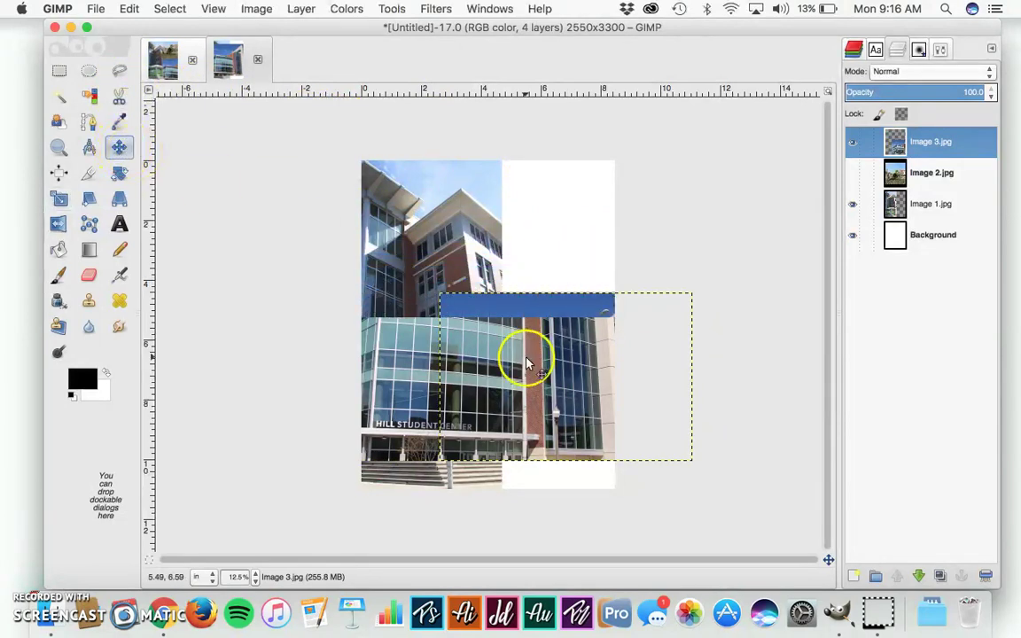
pyautogui.moveTo(545, 373); pyautogui.dragTo(592, 403)
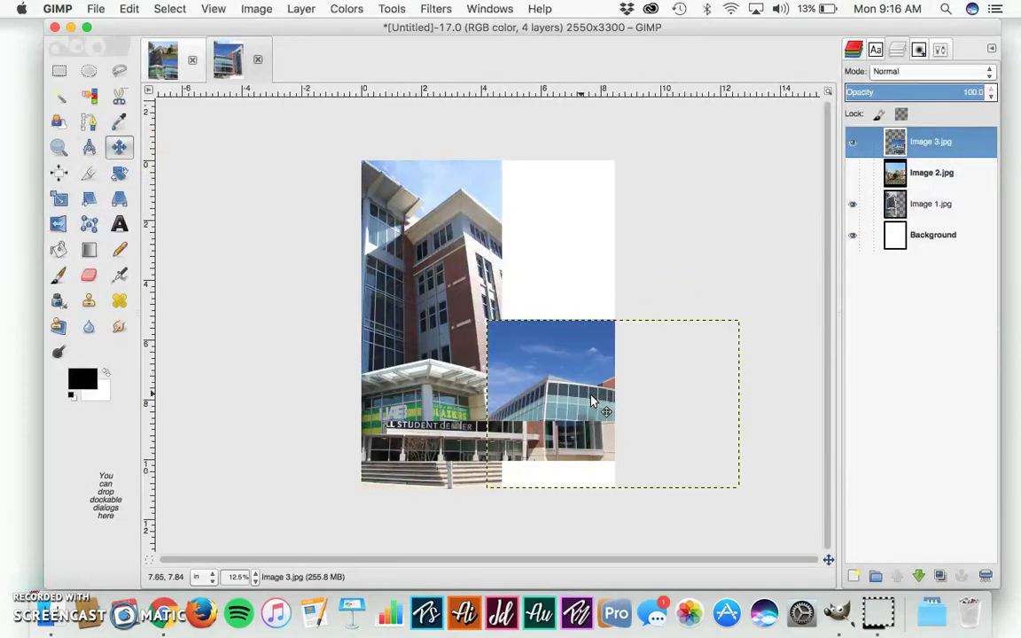
pyautogui.click(592, 402)
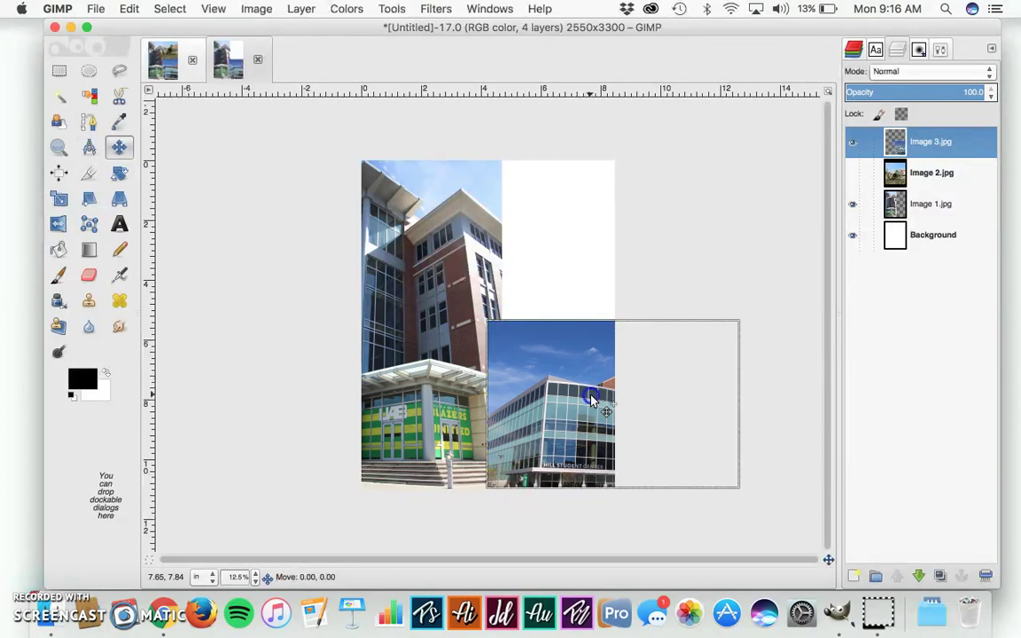
pyautogui.moveTo(592, 402); pyautogui.dragTo(583, 403)
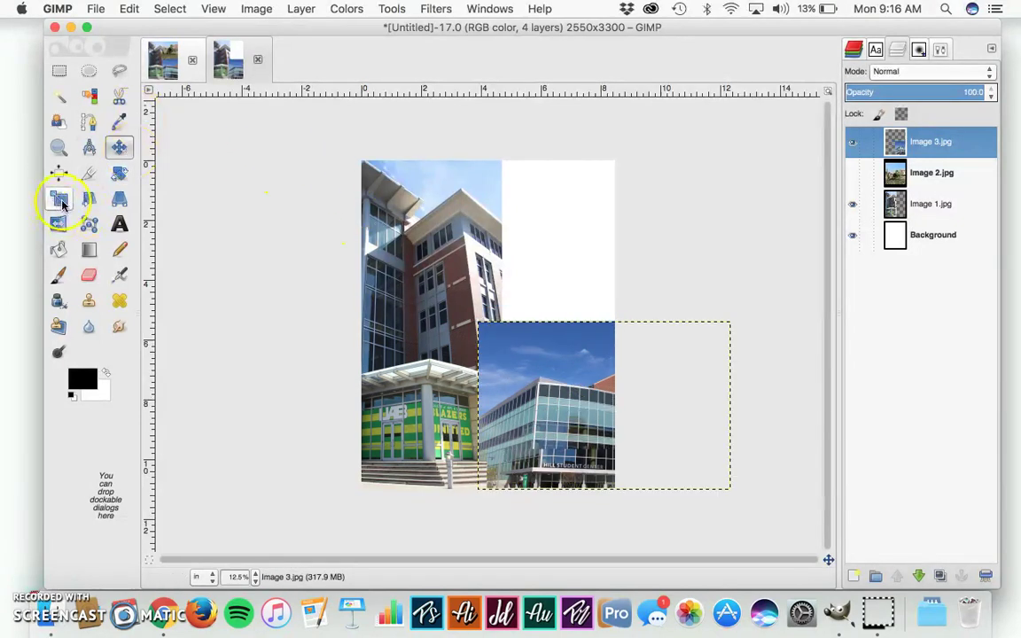
# Enlarge the Hill Student Center photo in two passes to about 9.78 × 6.51 inches
pyautogui.click(59, 200)
pyautogui.click(574, 396)
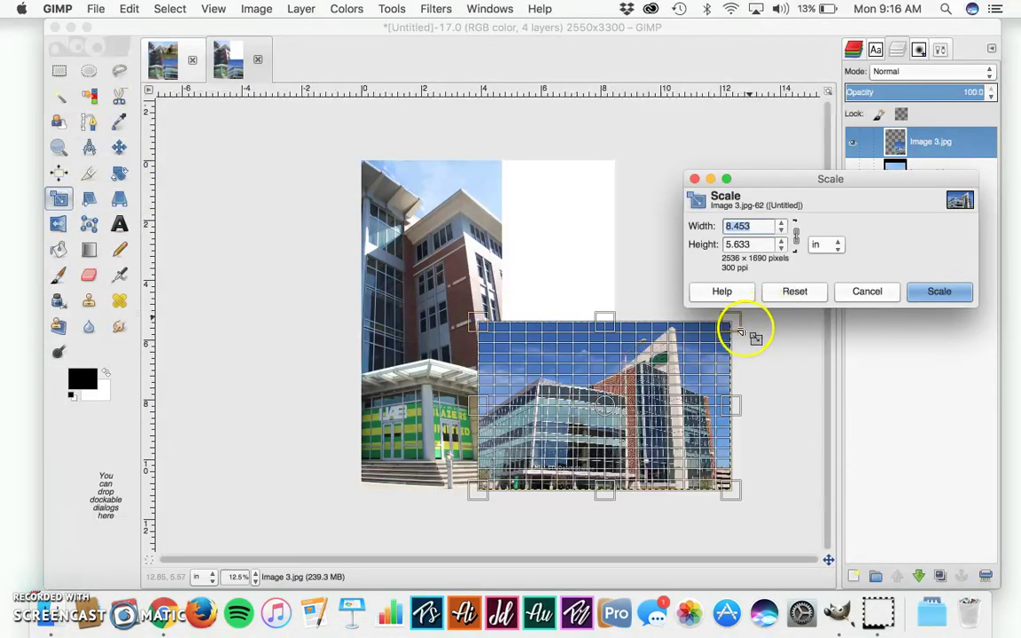
pyautogui.moveTo(734, 334); pyautogui.dragTo(783, 312)
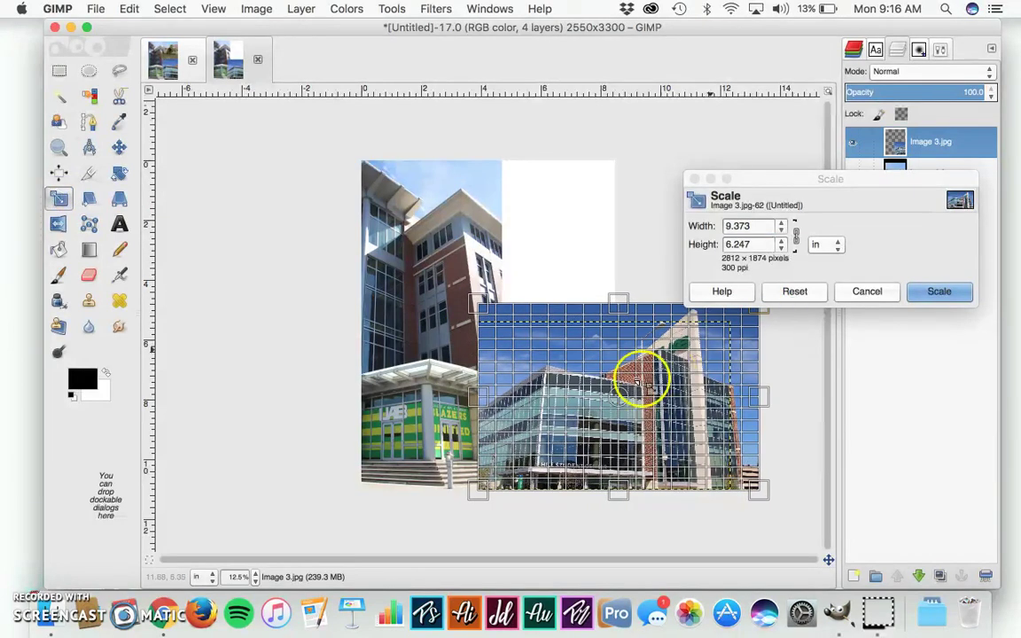
pyautogui.click(956, 297)
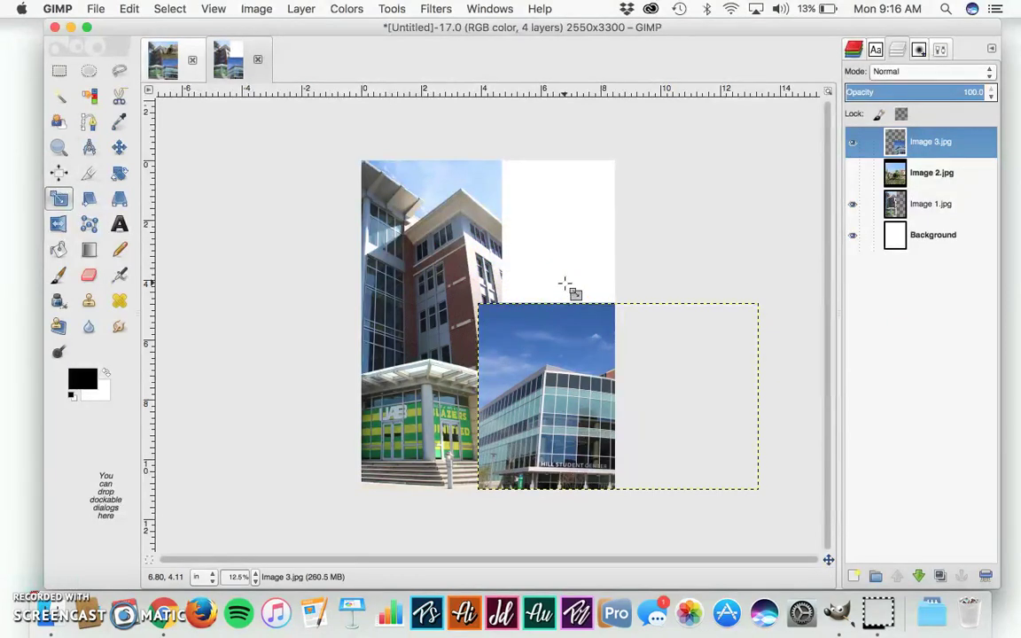
pyautogui.click(513, 345)
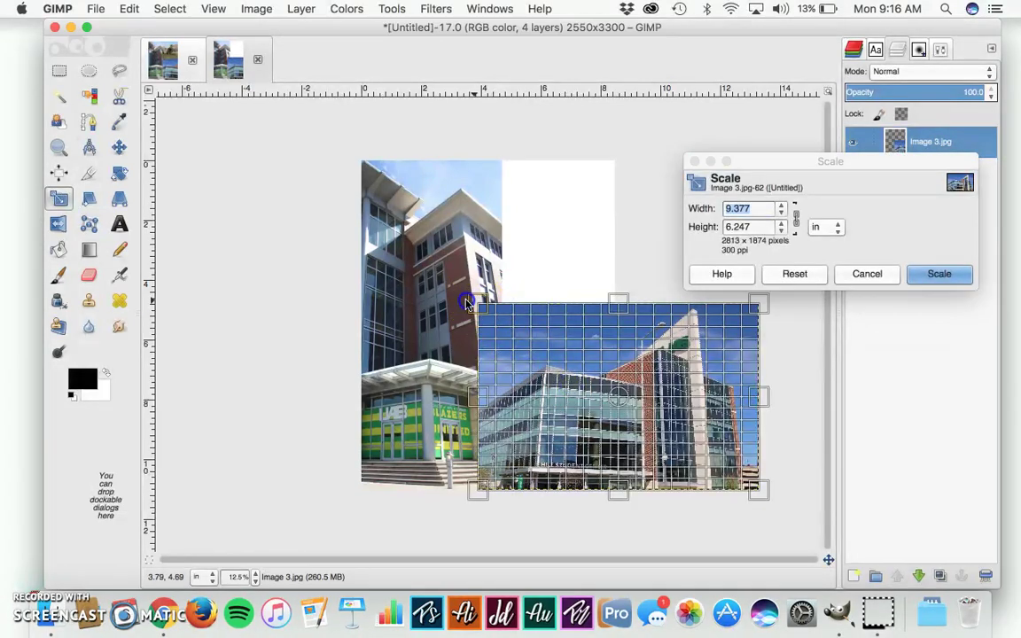
pyautogui.moveTo(464, 303)
pyautogui.mouseDown()
pyautogui.moveTo(458, 295)
pyautogui.moveTo(467, 297)
pyautogui.mouseUp()
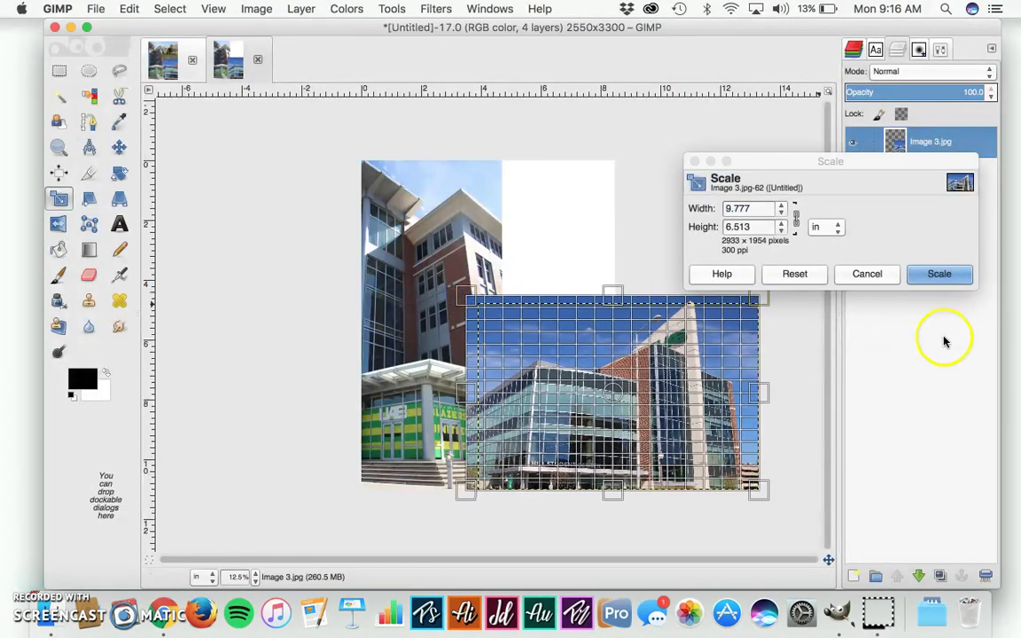
pyautogui.click(940, 274)
pyautogui.click(721, 276)
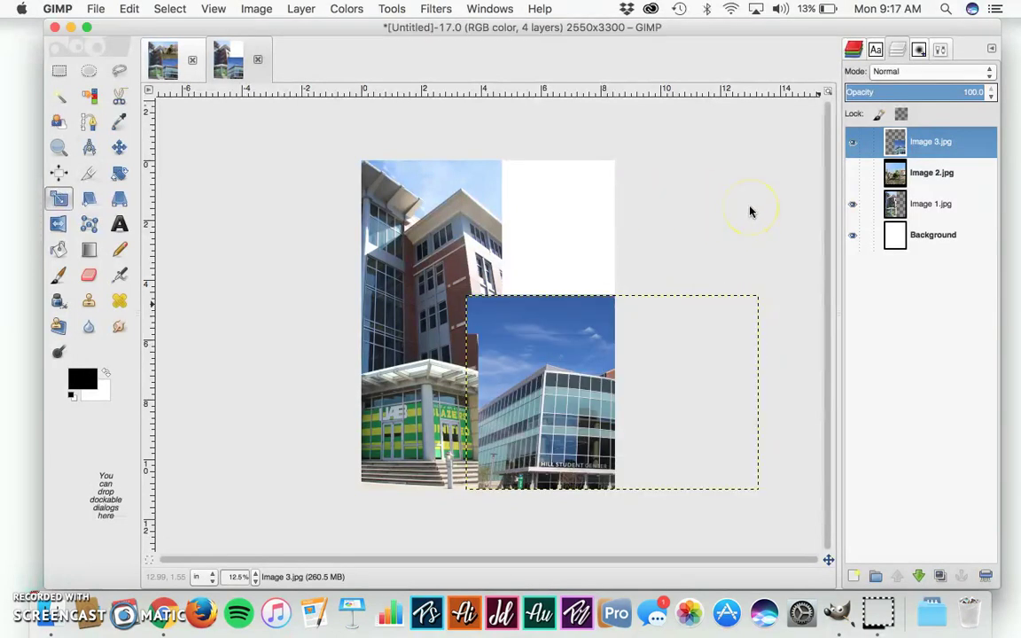
# Show Image 2.jpg, raise it to the top of the layer stack, and move it up-right
pyautogui.click(960, 180)
pyautogui.click(852, 174)
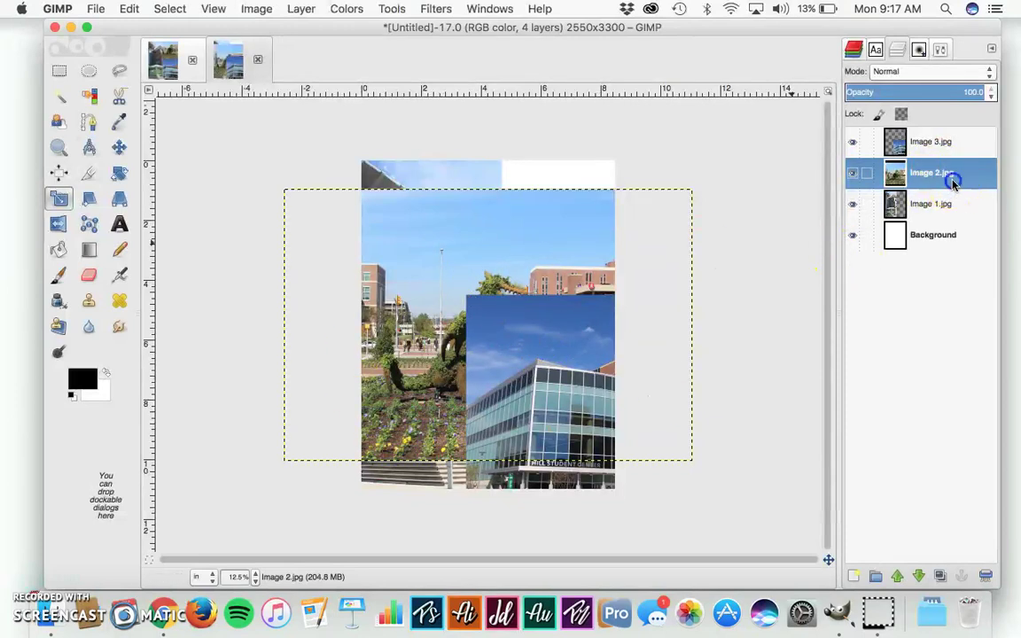
pyautogui.moveTo(954, 166); pyautogui.dragTo(957, 131)
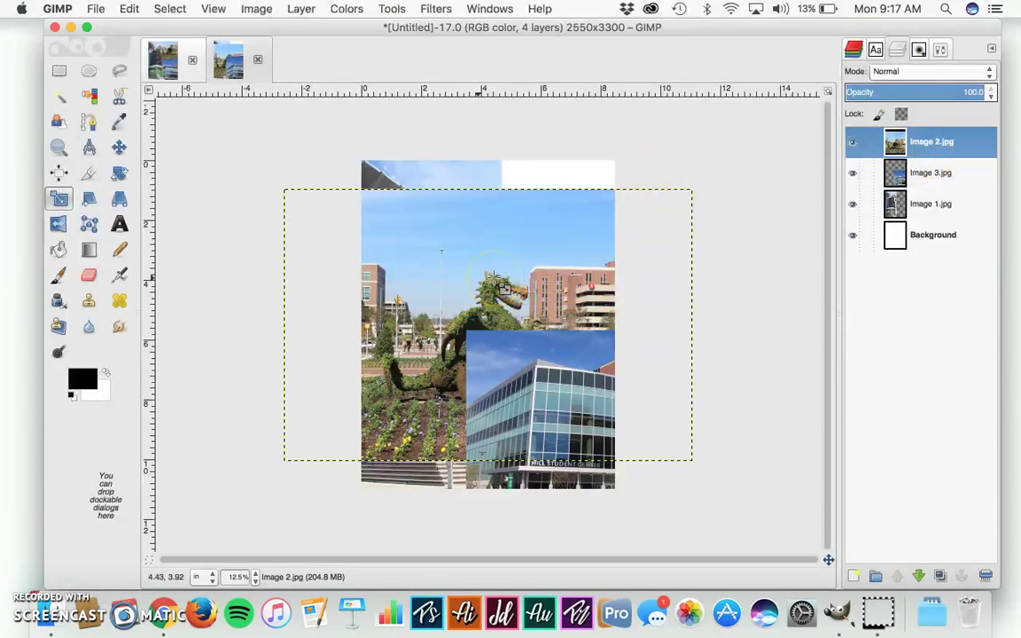
pyautogui.click(118, 148)
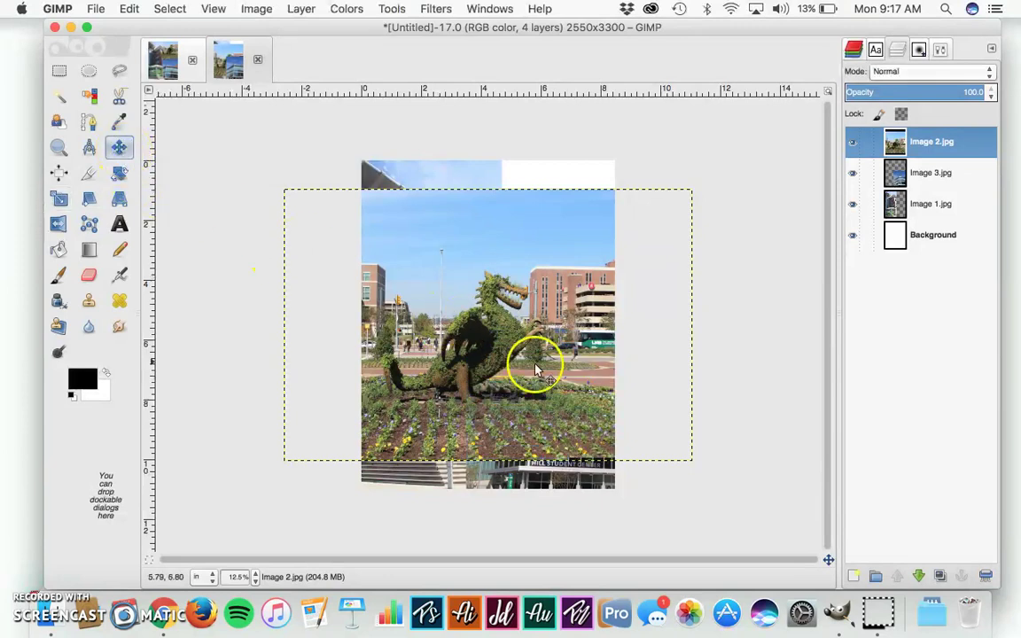
pyautogui.moveTo(536, 367); pyautogui.dragTo(567, 314)
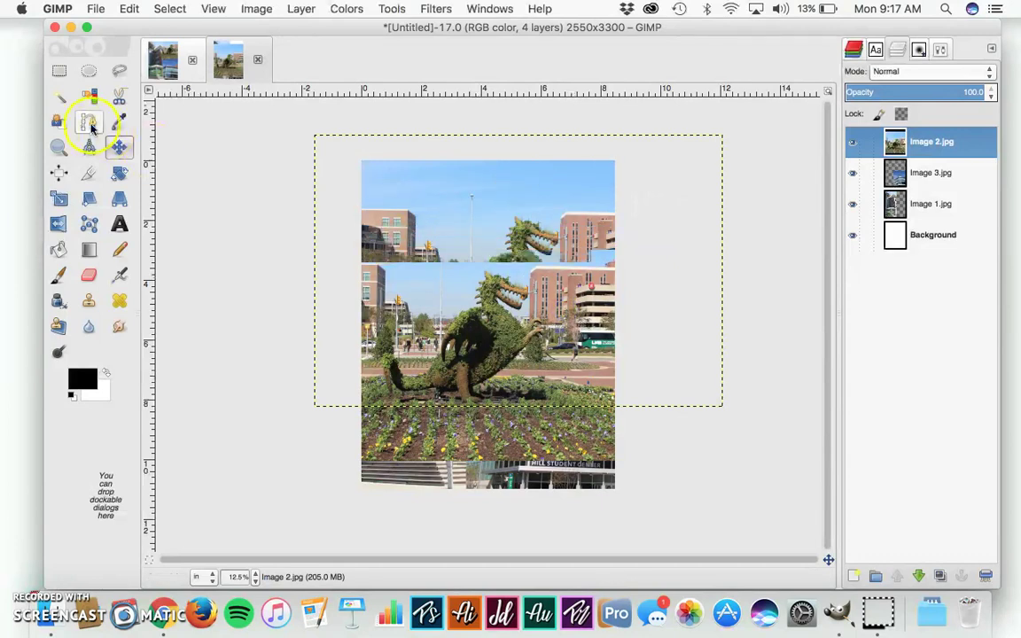
# Scale the dragon topiary photo Image 2.jpg down to about 9.13 × 6.09 inches
pyautogui.click(58, 198)
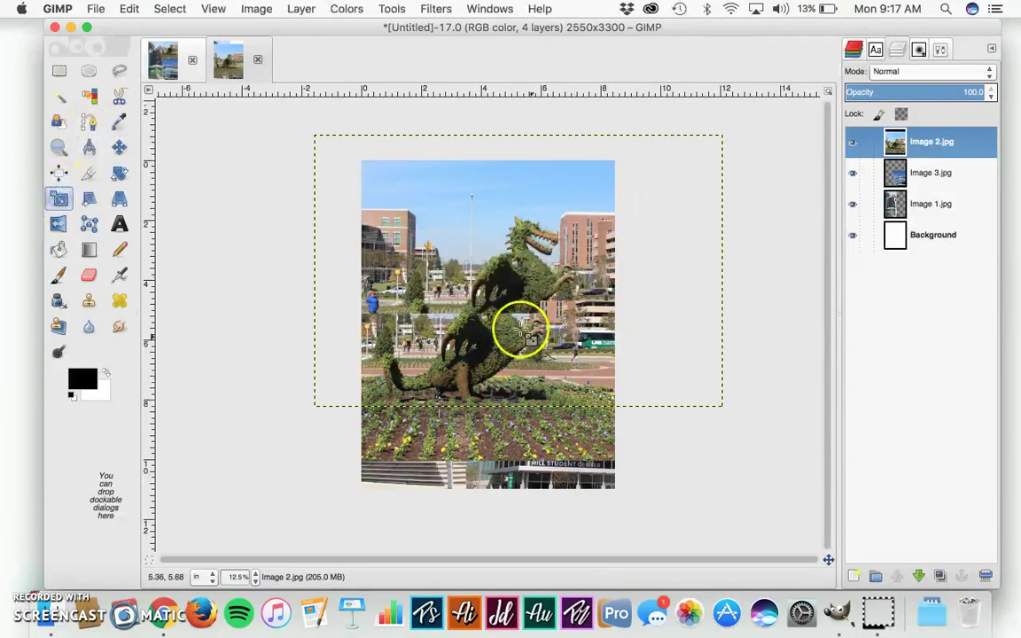
pyautogui.click(501, 312)
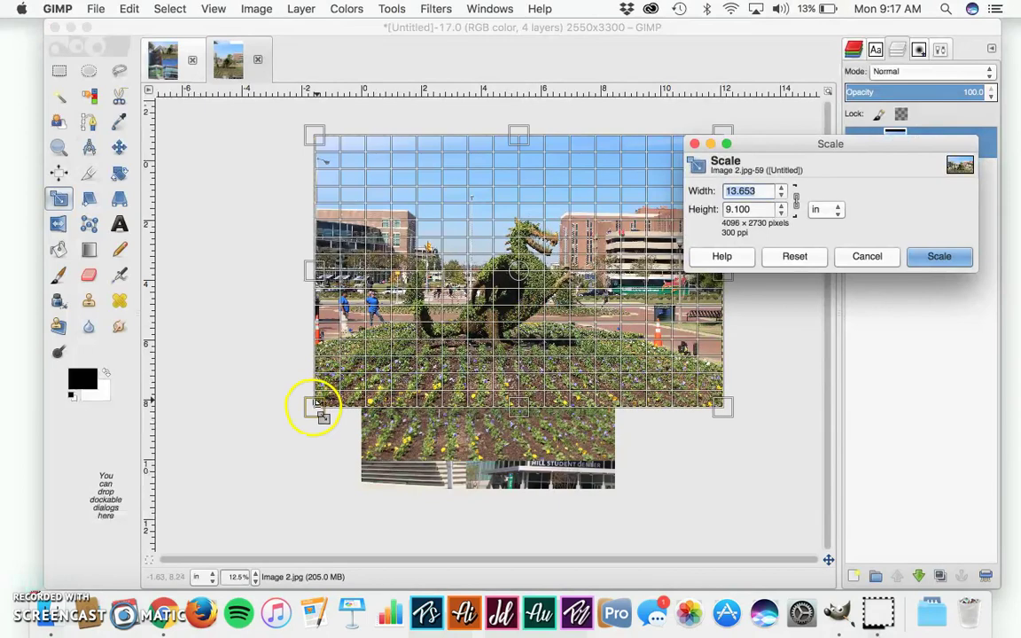
pyautogui.moveTo(316, 406); pyautogui.dragTo(480, 300)
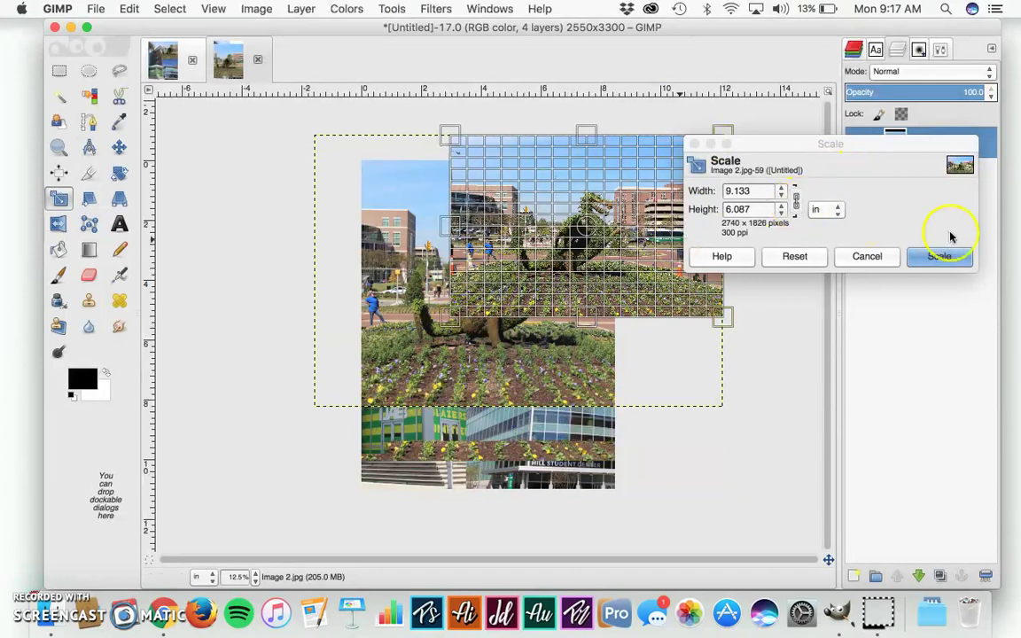
pyautogui.click(953, 259)
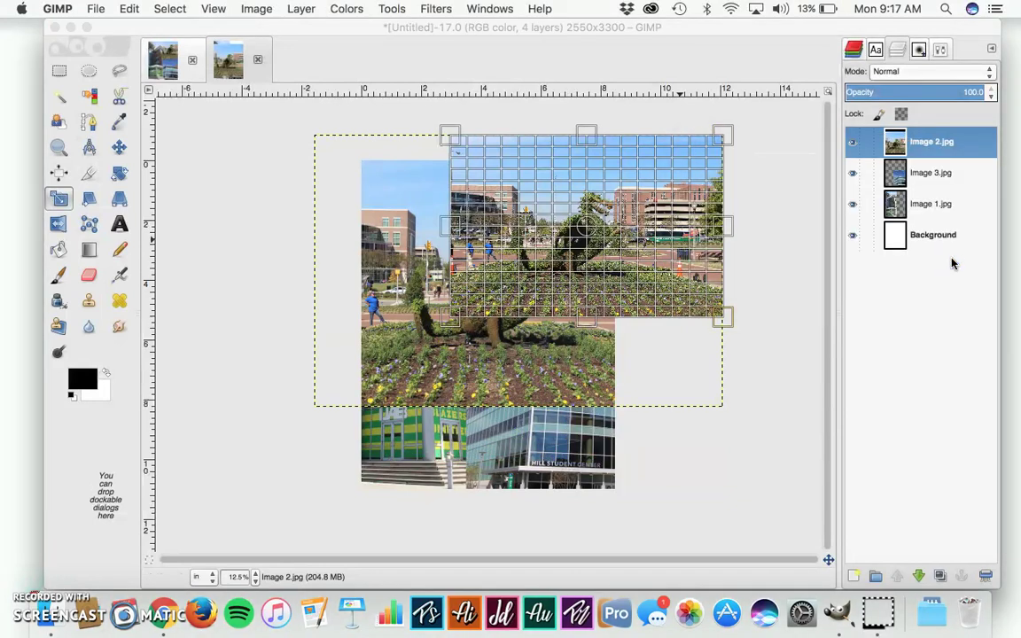
pyautogui.click(666, 279)
pyautogui.click(667, 279)
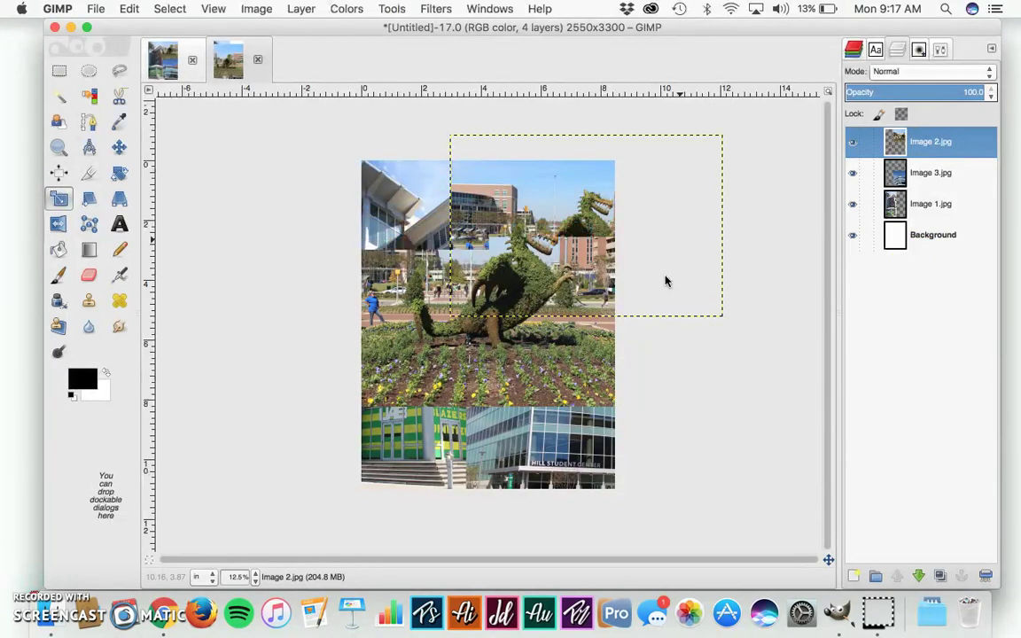
# Position the dragon photo at the upper right, its bottom edge meeting the Hill Student Center photo
pyautogui.press('m')
pyautogui.click(575, 228)
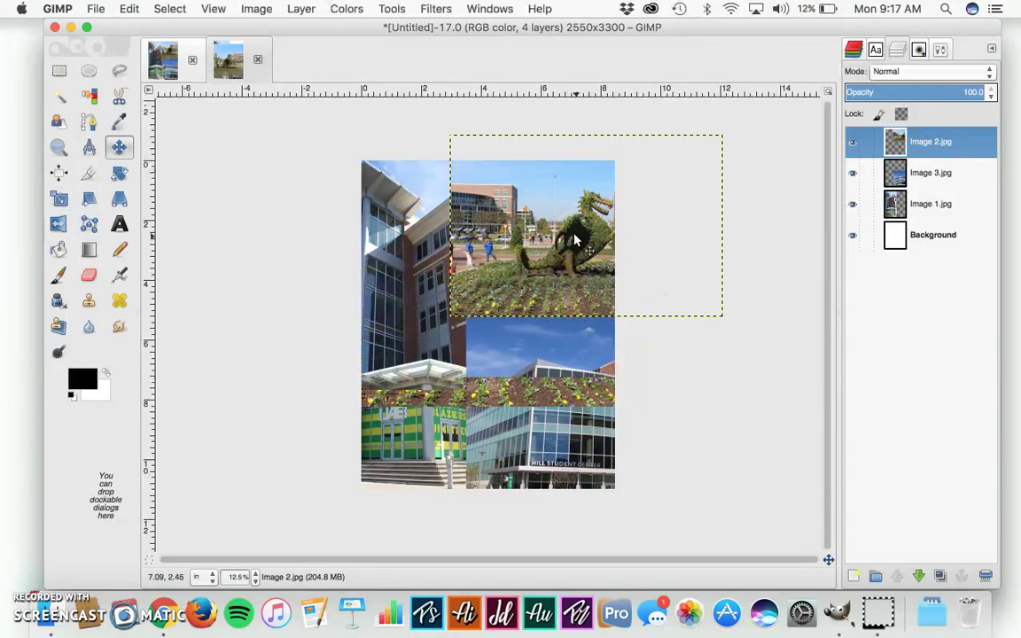
pyautogui.moveTo(576, 237); pyautogui.dragTo(545, 231)
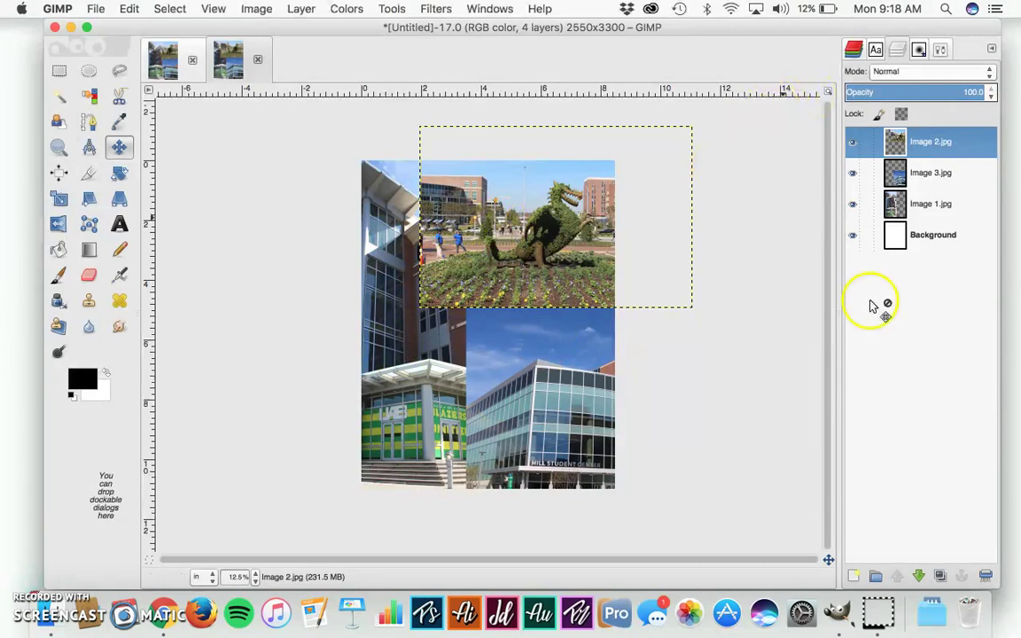
pyautogui.click(934, 242)
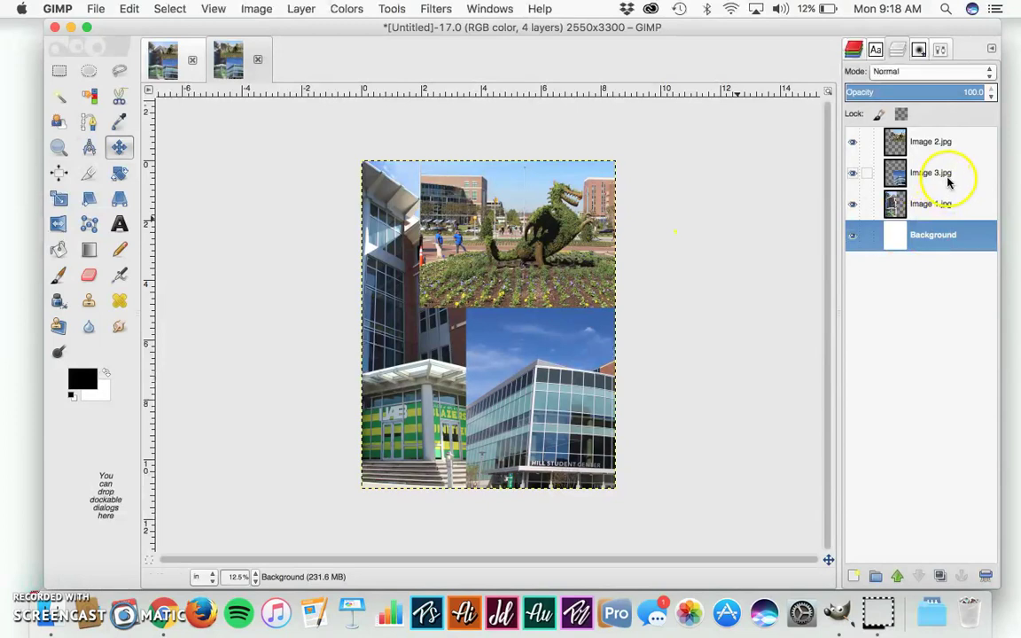
pyautogui.click(950, 146)
pyautogui.moveTo(479, 257); pyautogui.dragTo(554, 286)
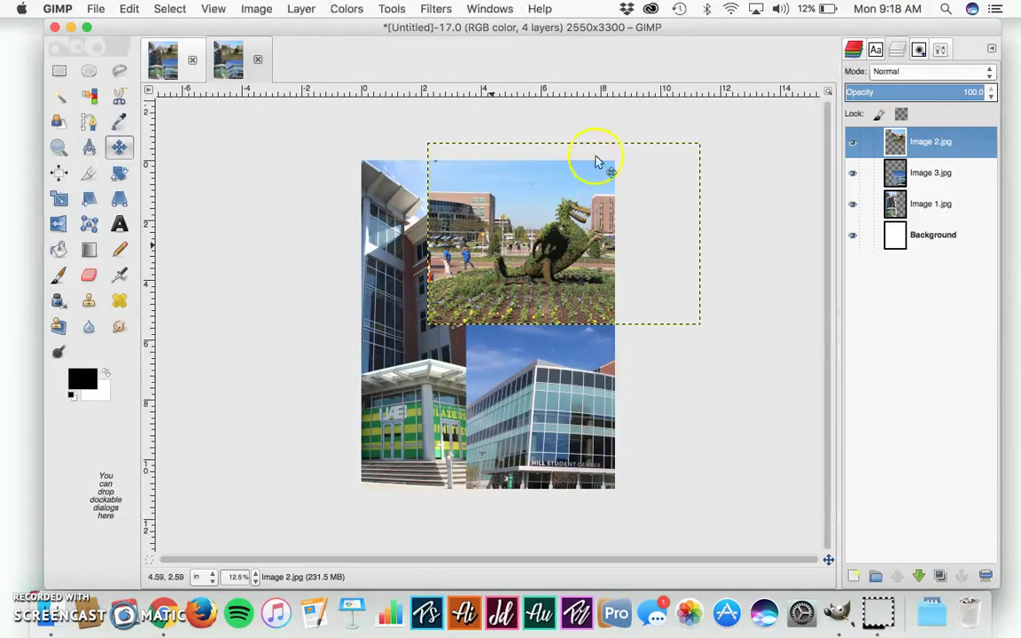
# Add a white, fully opaque layer mask to Image 2.jpg and start painting black around the dragon
pyautogui.rightClick(966, 149)
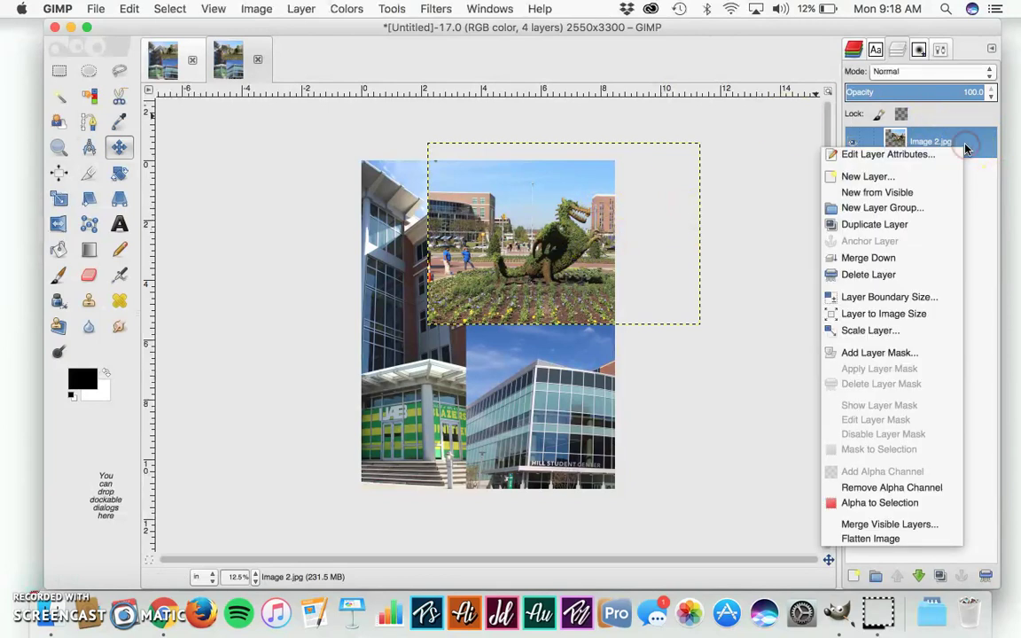
pyautogui.click(905, 356)
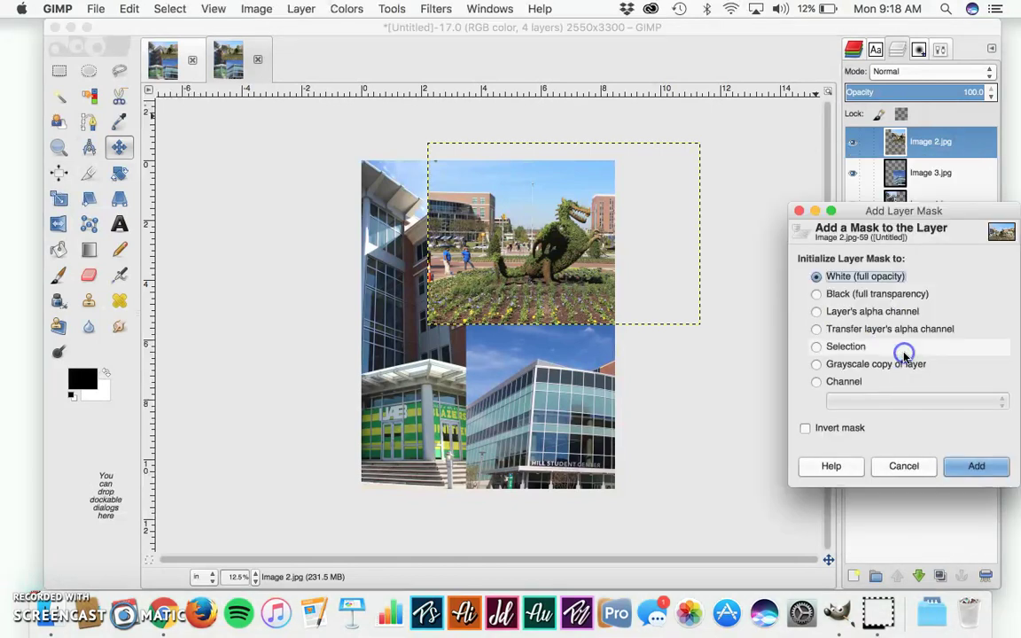
pyautogui.click(871, 277)
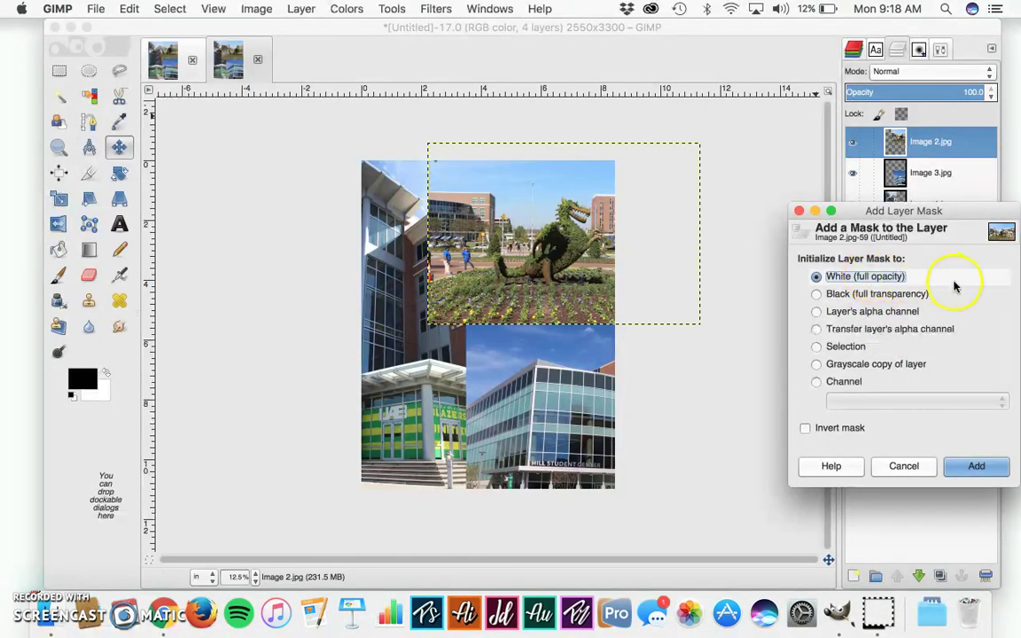
pyautogui.click(973, 467)
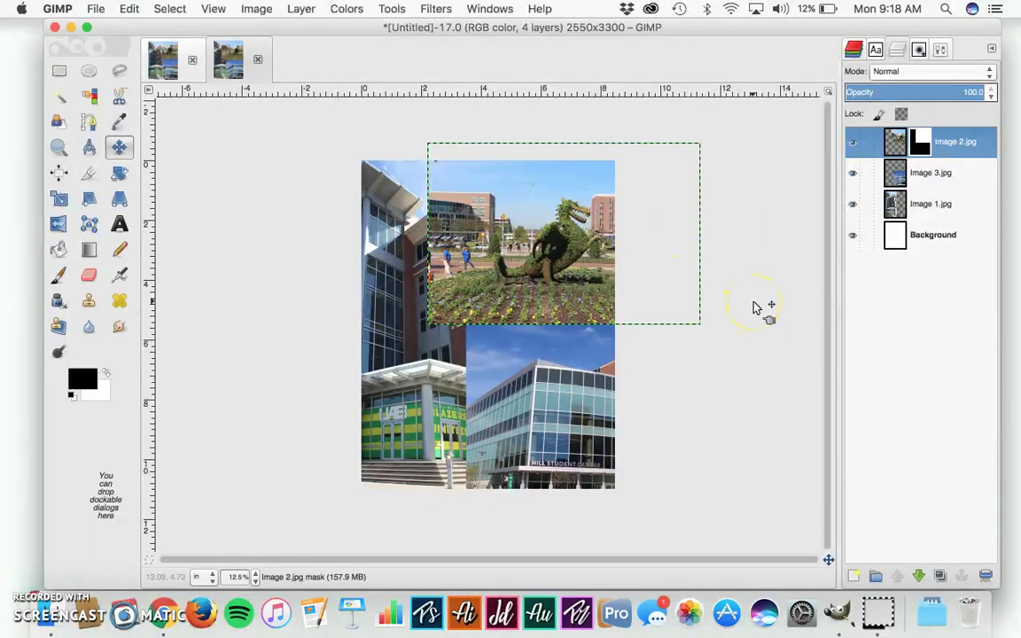
pyautogui.click(60, 275)
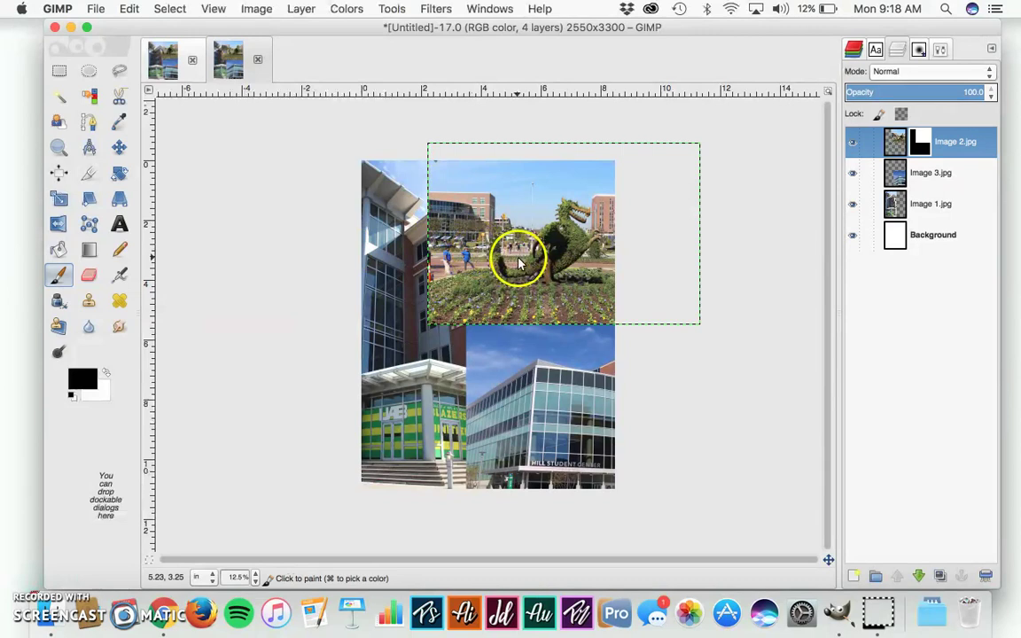
pyautogui.moveTo(520, 262)
pyautogui.mouseDown()
pyautogui.moveTo(611, 280)
pyautogui.moveTo(598, 304)
pyautogui.moveTo(510, 327)
pyautogui.moveTo(439, 296)
pyautogui.moveTo(472, 307)
pyautogui.moveTo(412, 257)
pyautogui.moveTo(527, 333)
pyautogui.moveTo(395, 222)
pyautogui.mouseUp()
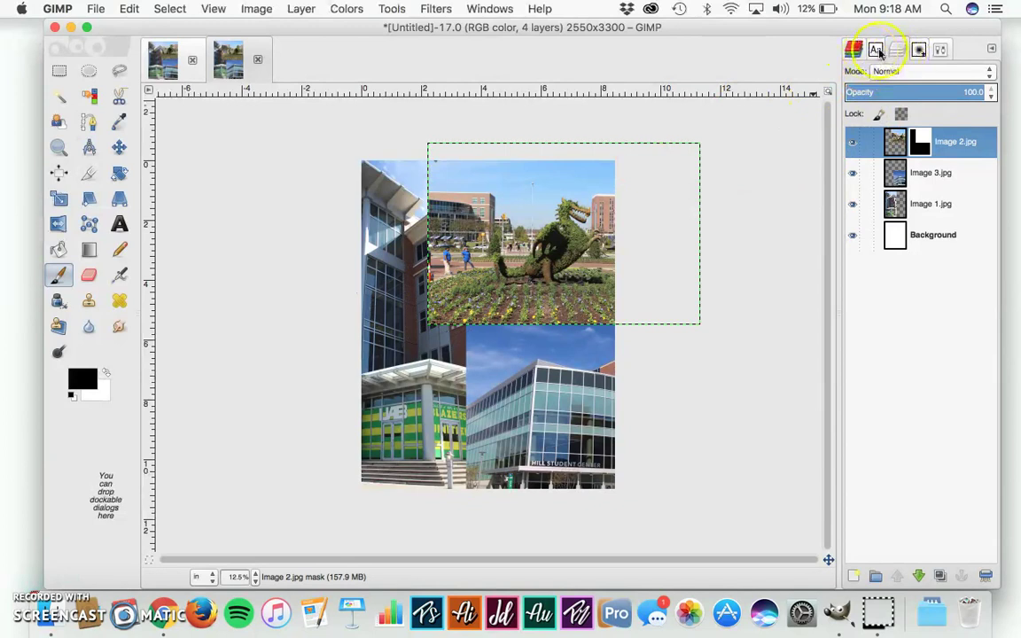
# Bring back the Tool Options panel and choose the 2. Hardness 050 brush at size 690.96
pyautogui.click(941, 50)
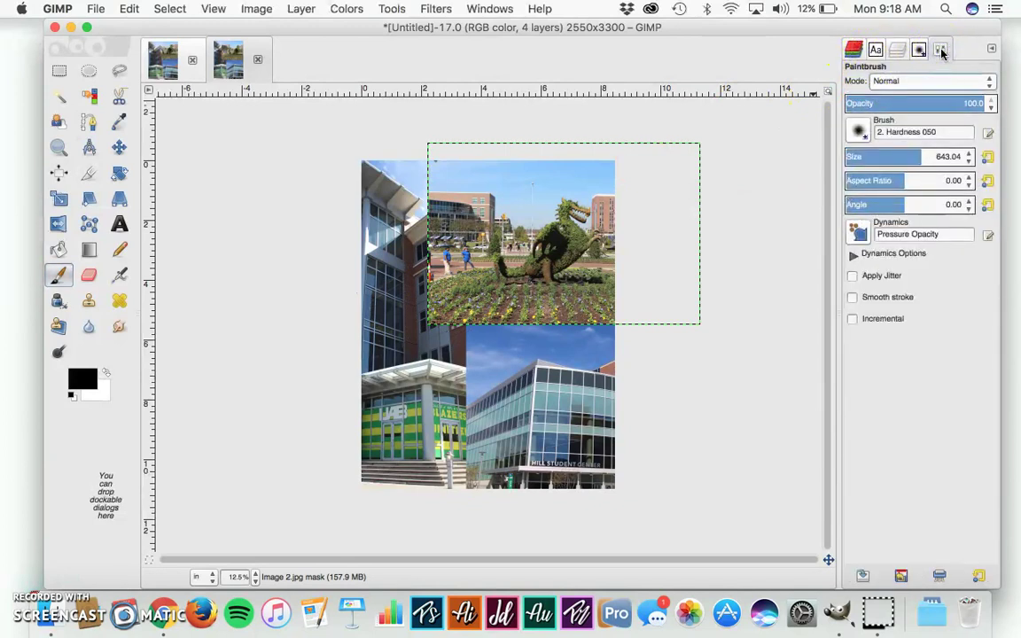
pyautogui.click(489, 9)
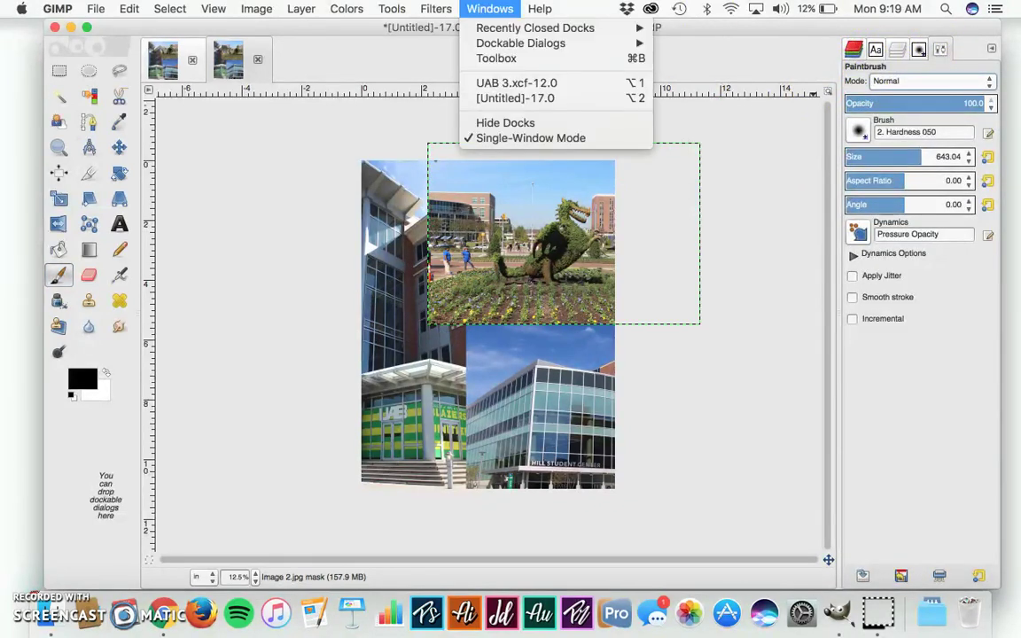
pyautogui.moveTo(524, 43)
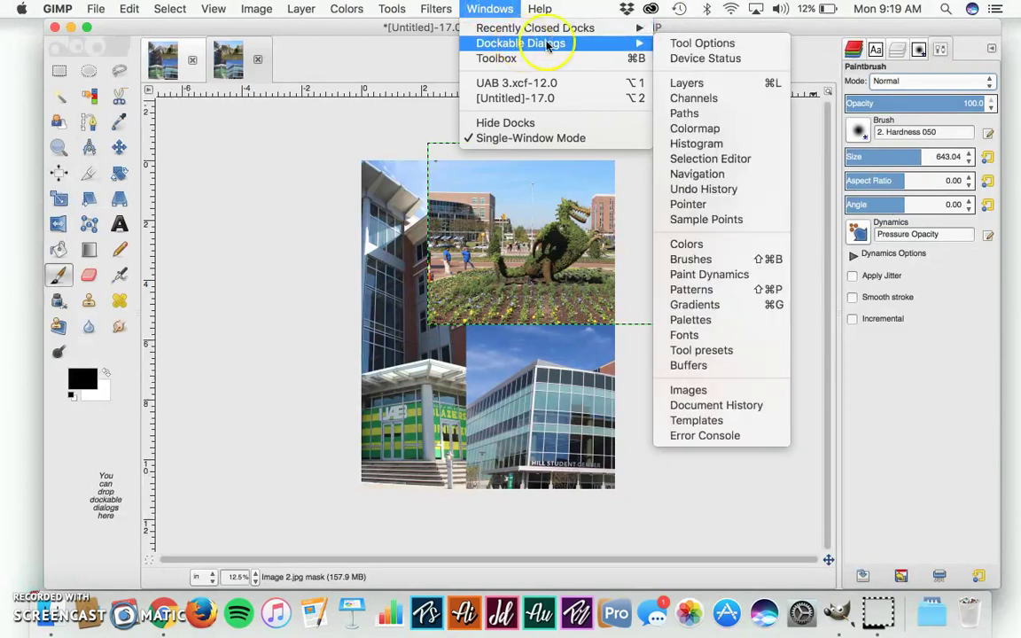
pyautogui.click(701, 44)
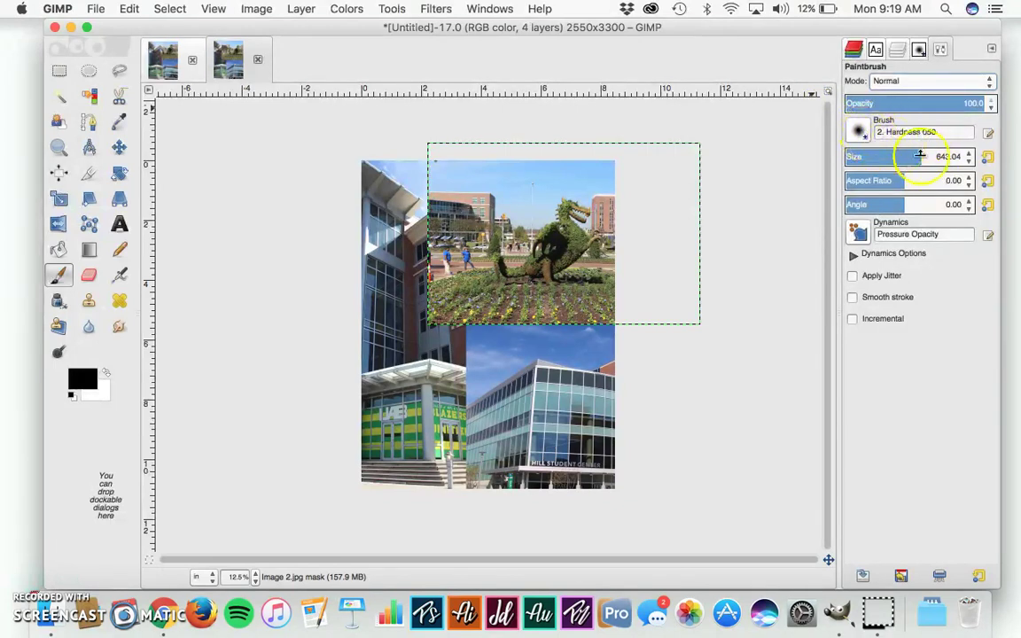
pyautogui.click(859, 133)
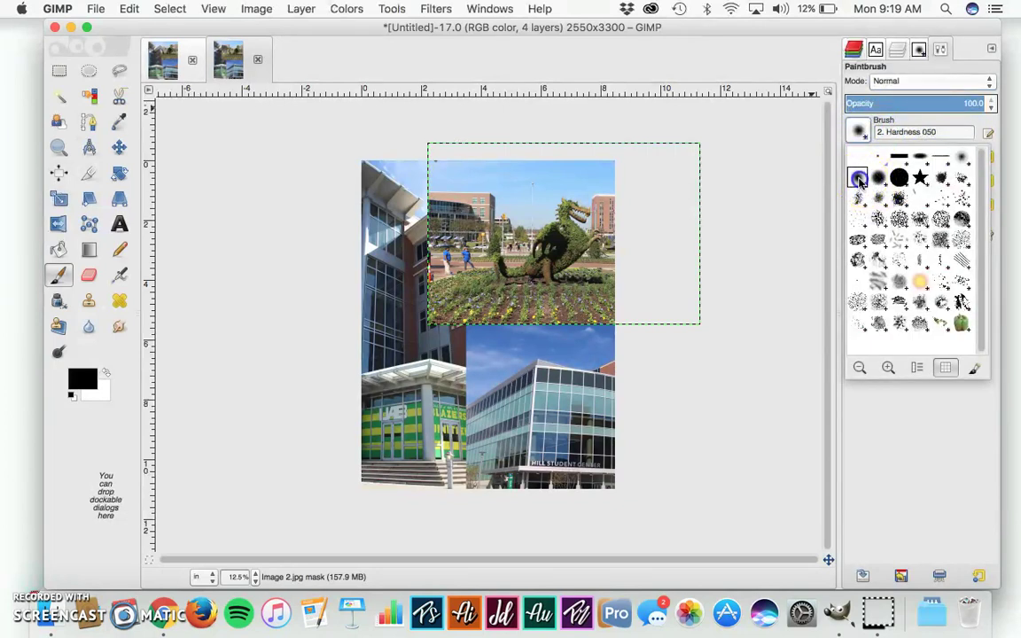
pyautogui.click(902, 164)
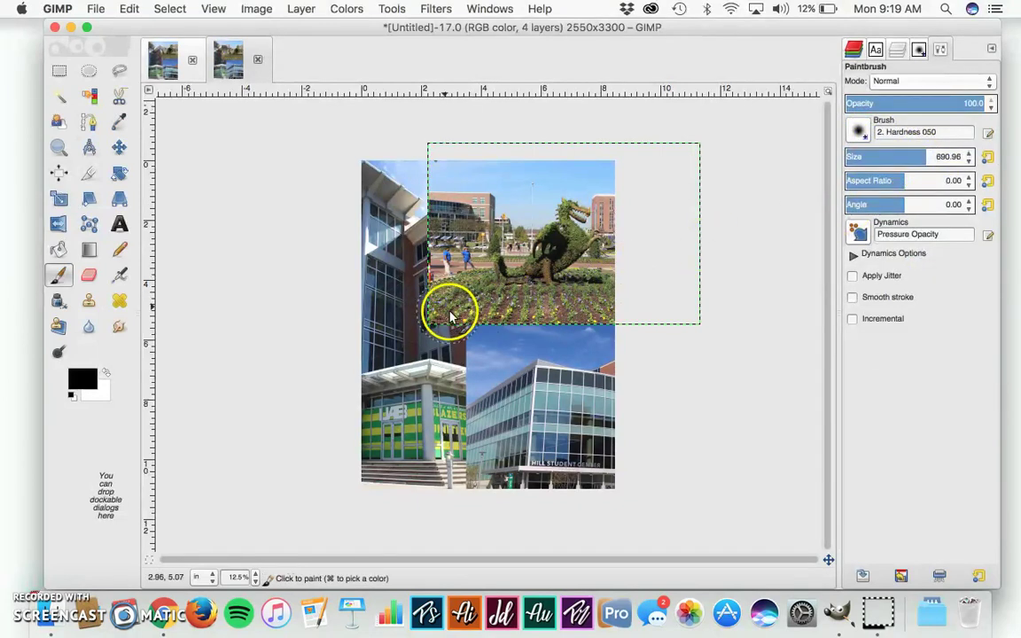
# Paint black on the mask to hide the dragon photo's lower-left flower bed, bottom edge and upper left
pyautogui.moveTo(443, 305); pyautogui.dragTo(426, 298)
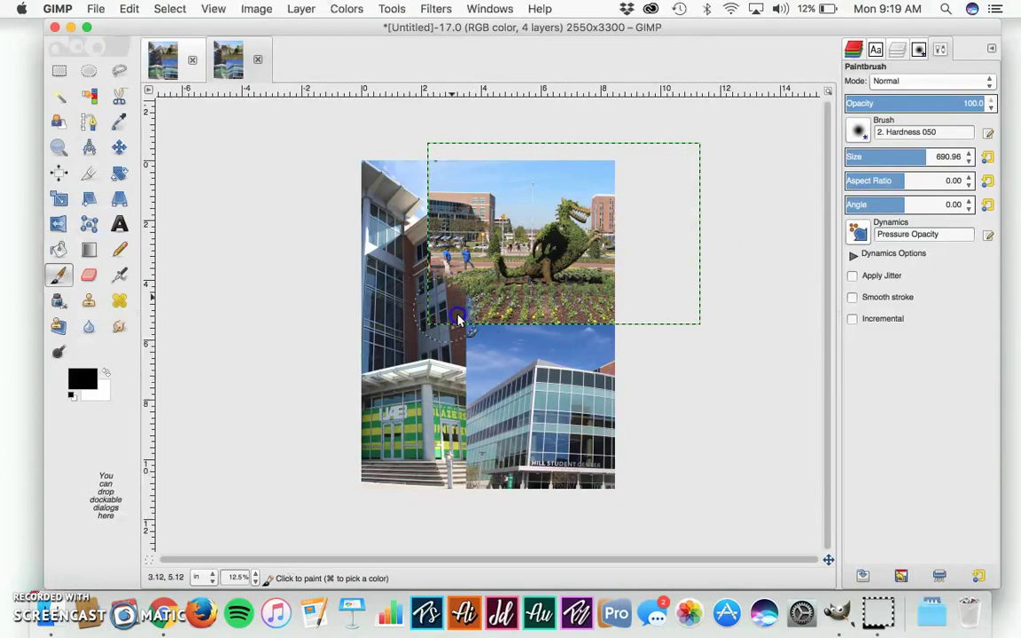
pyautogui.moveTo(486, 328)
pyautogui.mouseDown()
pyautogui.moveTo(481, 319)
pyautogui.moveTo(611, 310)
pyautogui.moveTo(508, 328)
pyautogui.moveTo(455, 321)
pyautogui.mouseUp()
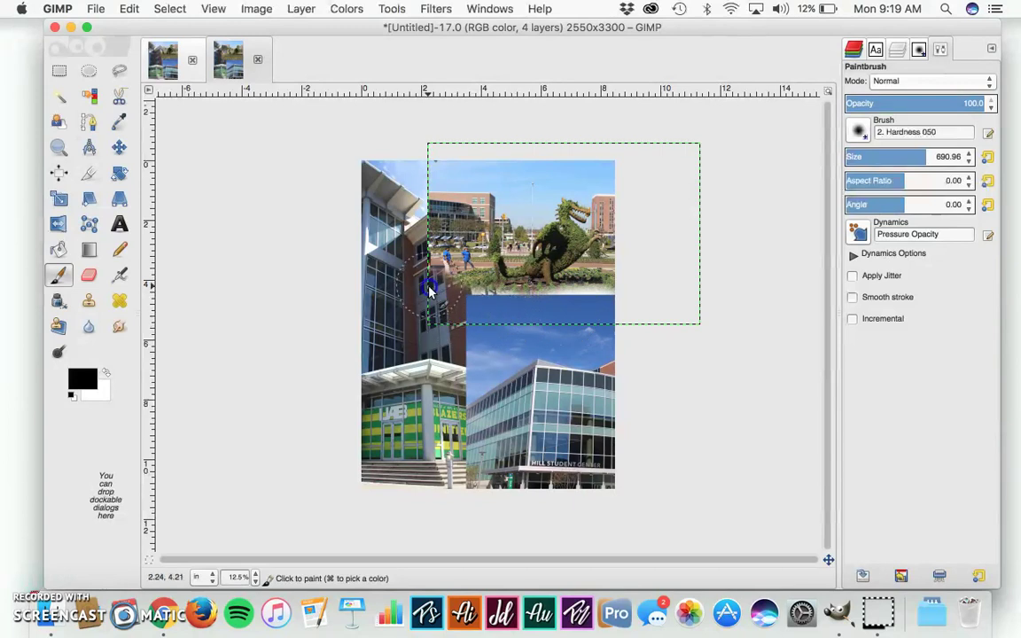
pyautogui.moveTo(433, 259)
pyautogui.mouseDown()
pyautogui.moveTo(444, 188)
pyautogui.moveTo(497, 204)
pyautogui.moveTo(458, 210)
pyautogui.moveTo(453, 236)
pyautogui.moveTo(482, 220)
pyautogui.moveTo(449, 260)
pyautogui.moveTo(465, 253)
pyautogui.moveTo(450, 258)
pyautogui.moveTo(488, 190)
pyautogui.moveTo(446, 245)
pyautogui.moveTo(449, 273)
pyautogui.moveTo(459, 244)
pyautogui.mouseUp()
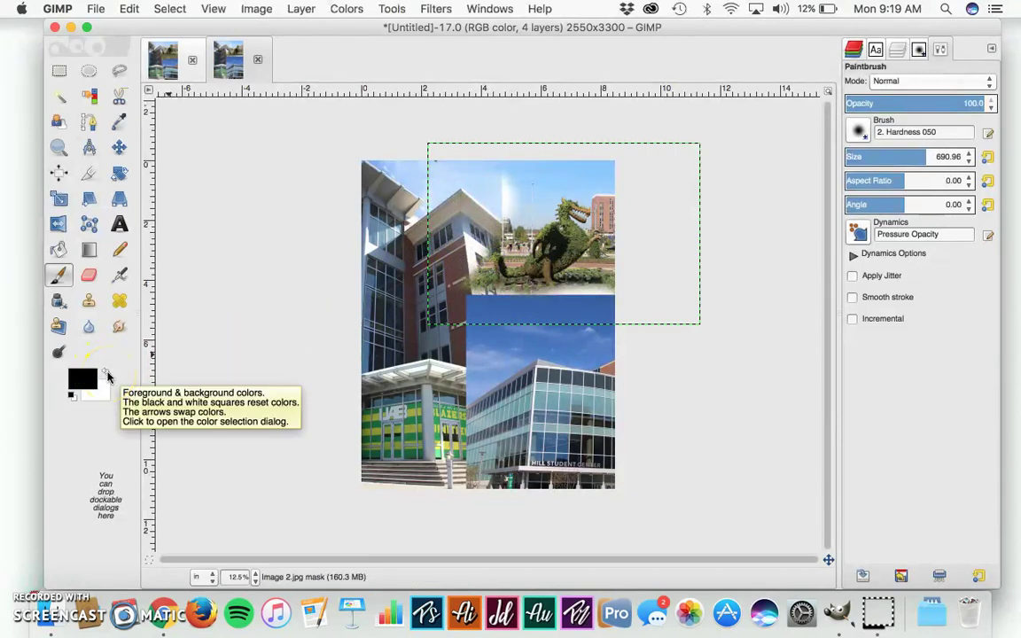
# Switch to white and restore the dragon photo's sky and grassy base
pyautogui.click(105, 373)
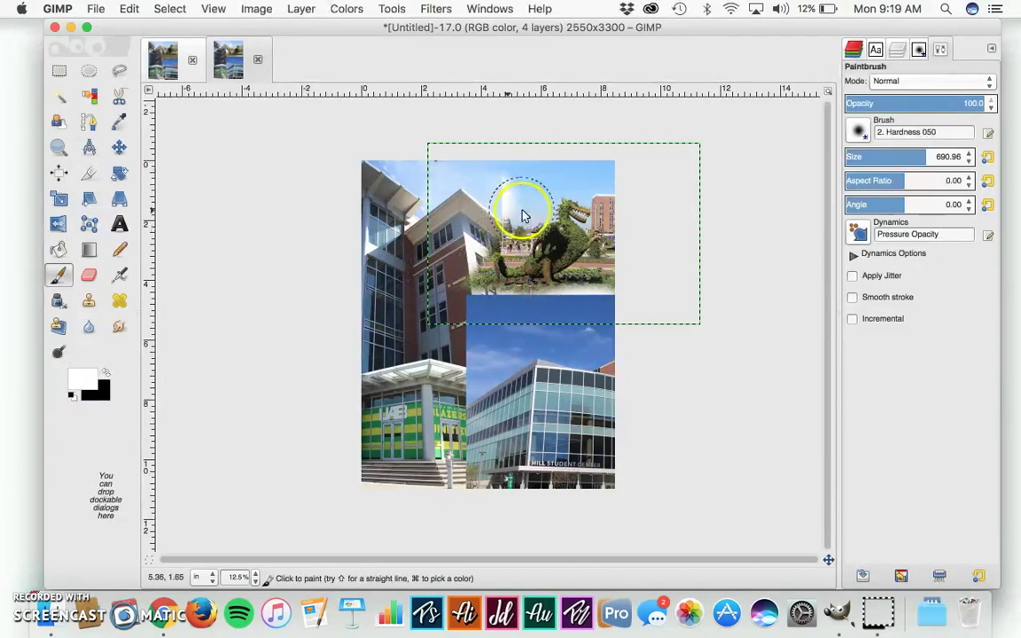
pyautogui.moveTo(516, 209)
pyautogui.mouseDown()
pyautogui.moveTo(506, 210)
pyautogui.moveTo(499, 177)
pyautogui.moveTo(474, 177)
pyautogui.moveTo(518, 221)
pyautogui.moveTo(434, 200)
pyautogui.moveTo(430, 226)
pyautogui.moveTo(499, 255)
pyautogui.moveTo(476, 221)
pyautogui.moveTo(490, 268)
pyautogui.moveTo(602, 282)
pyautogui.moveTo(577, 288)
pyautogui.mouseUp()
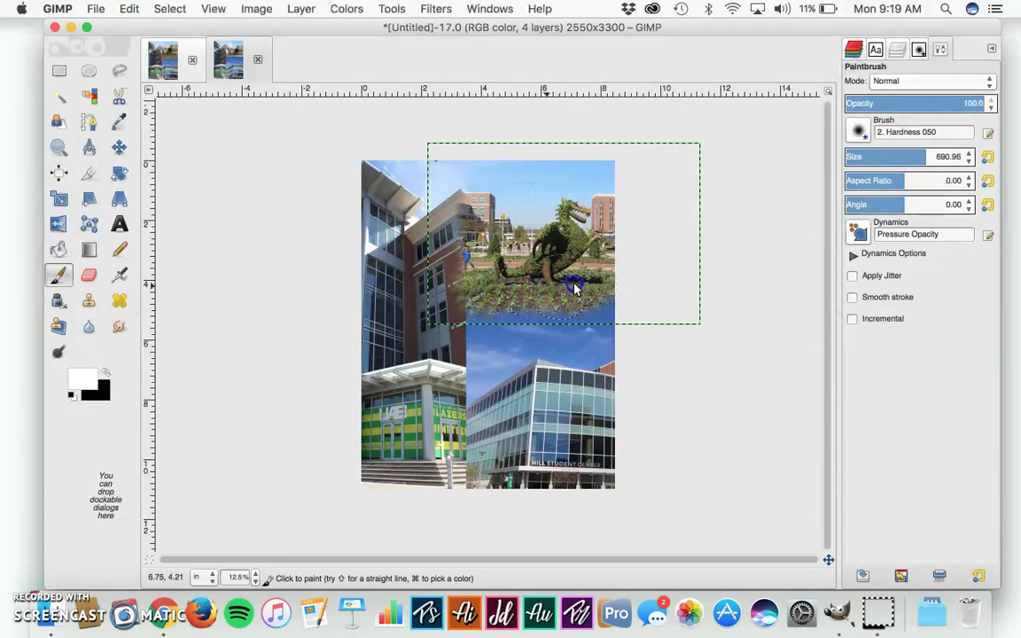
pyautogui.moveTo(607, 285)
pyautogui.mouseDown()
pyautogui.moveTo(577, 281)
pyautogui.moveTo(485, 285)
pyautogui.moveTo(462, 176)
pyautogui.mouseUp()
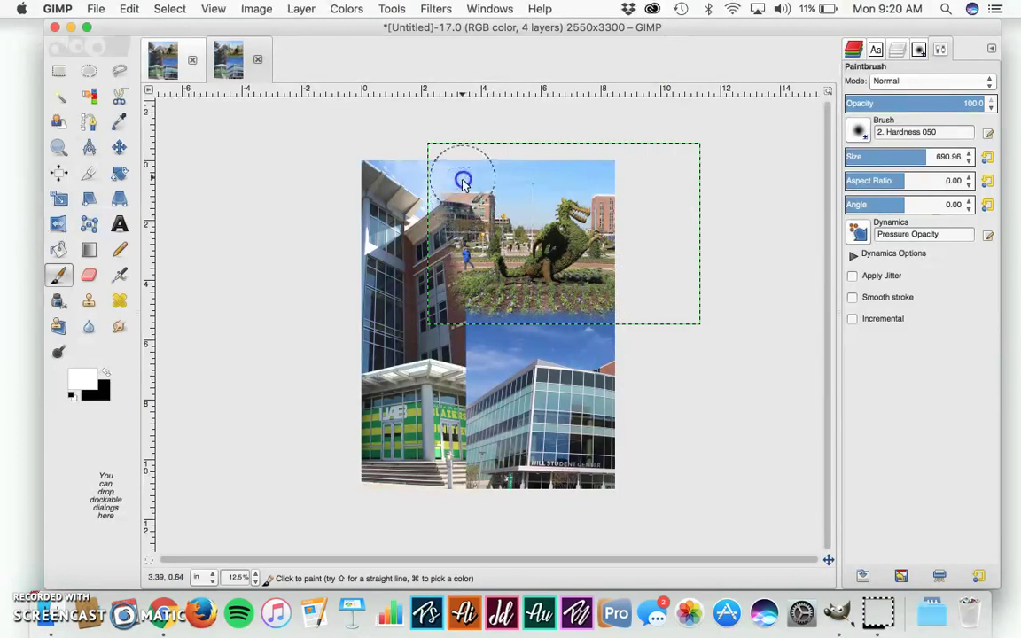
# Switch back to black and fade the dragon photo's left edge into the building photo
pyautogui.click(105, 369)
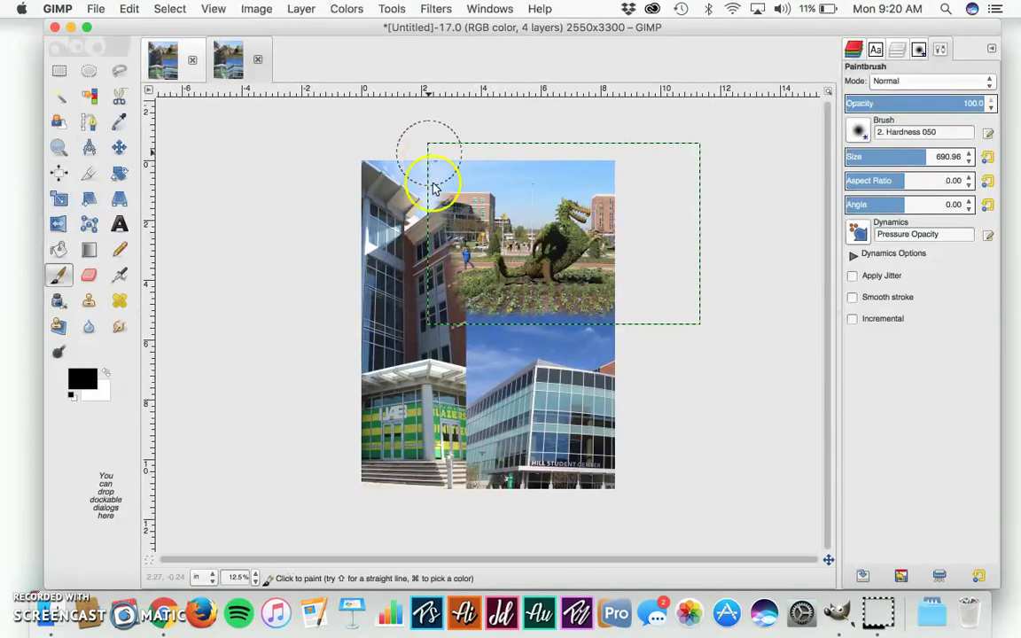
pyautogui.moveTo(421, 205); pyautogui.dragTo(418, 233)
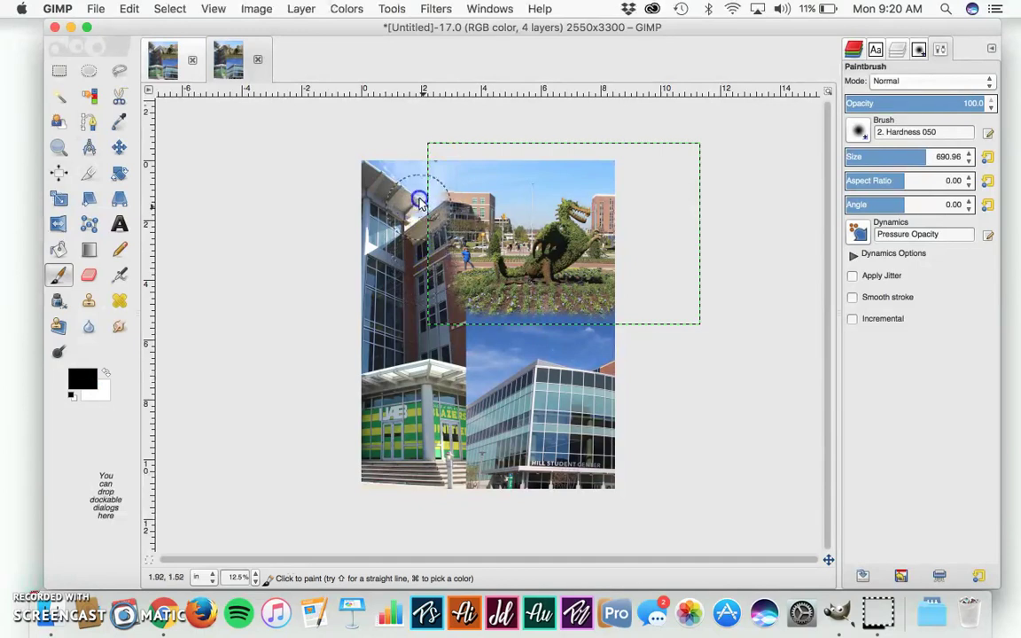
pyautogui.moveTo(420, 190)
pyautogui.mouseDown()
pyautogui.moveTo(414, 255)
pyautogui.moveTo(437, 305)
pyautogui.mouseUp()
pyautogui.moveTo(417, 222)
pyautogui.mouseDown()
pyautogui.moveTo(493, 363)
pyautogui.moveTo(738, 251)
pyautogui.mouseUp()
# Select the Image 3.jpg layer and add a white layer mask to it
pyautogui.click(901, 51)
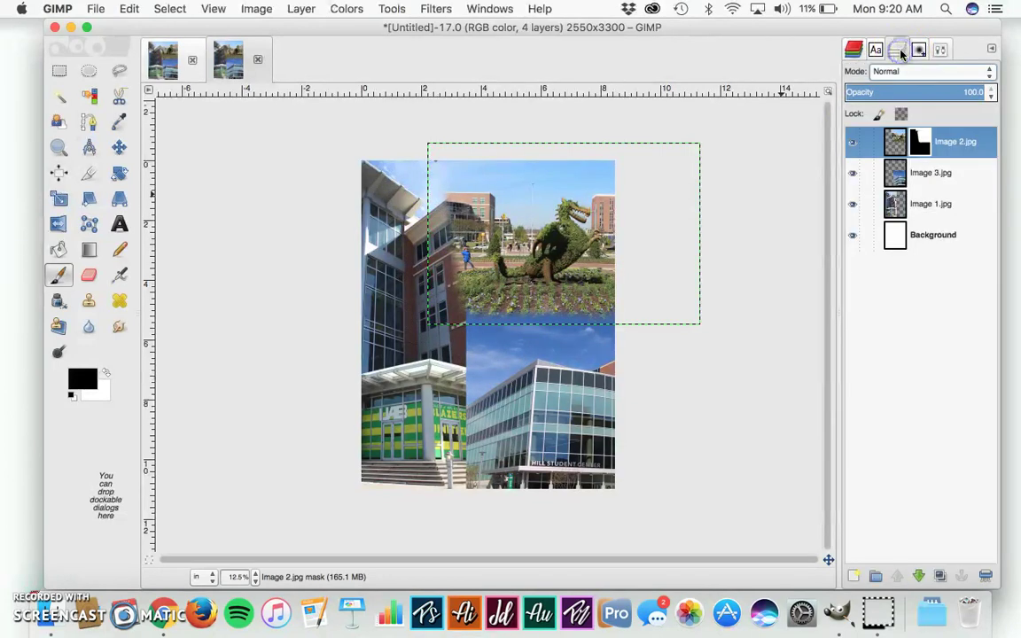
pyautogui.click(966, 178)
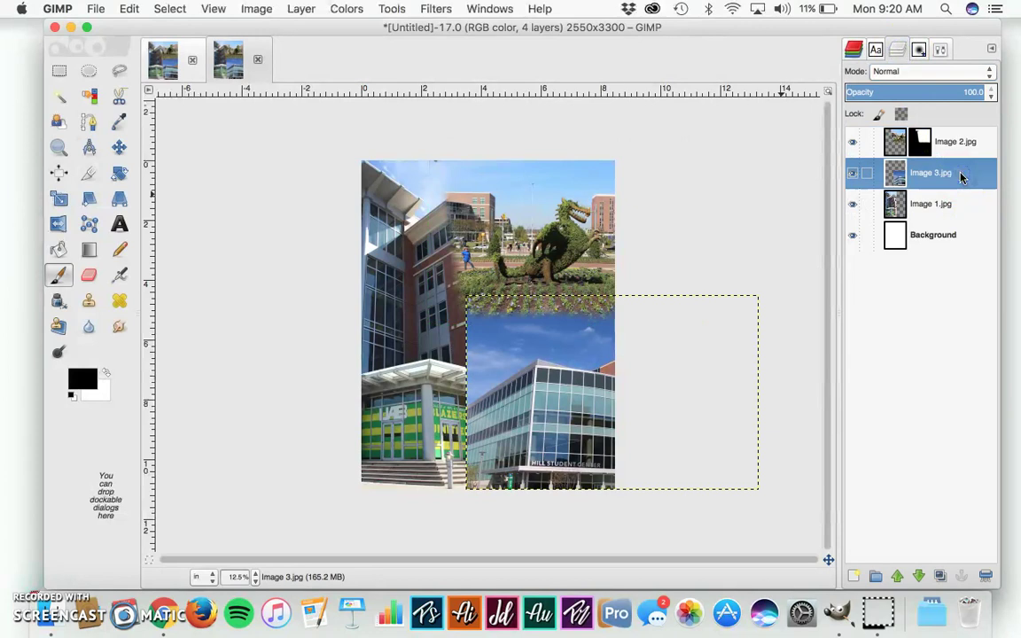
pyautogui.rightClick(962, 177)
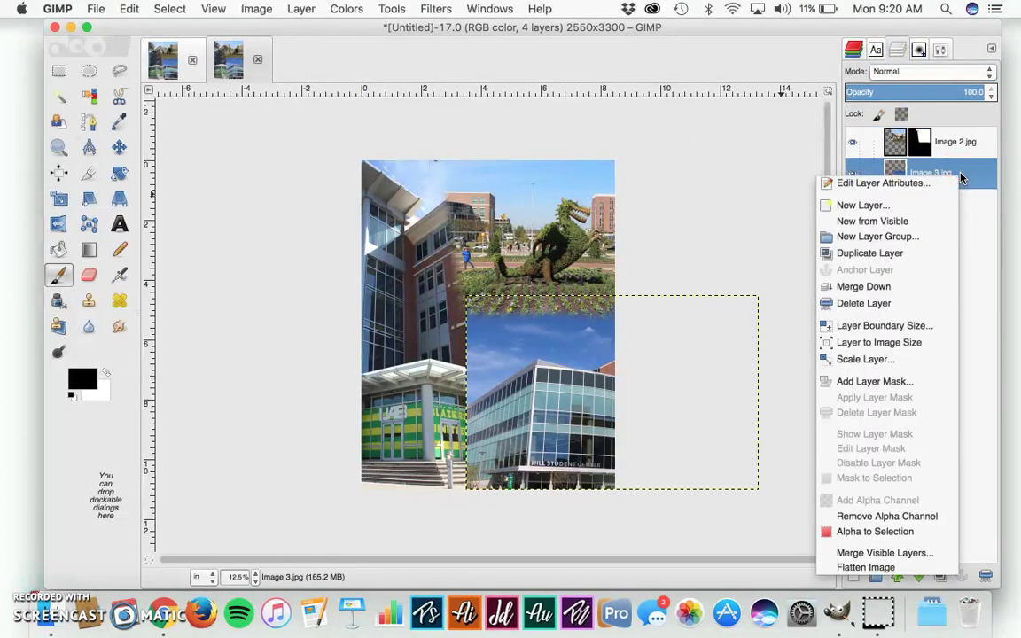
pyautogui.click(864, 381)
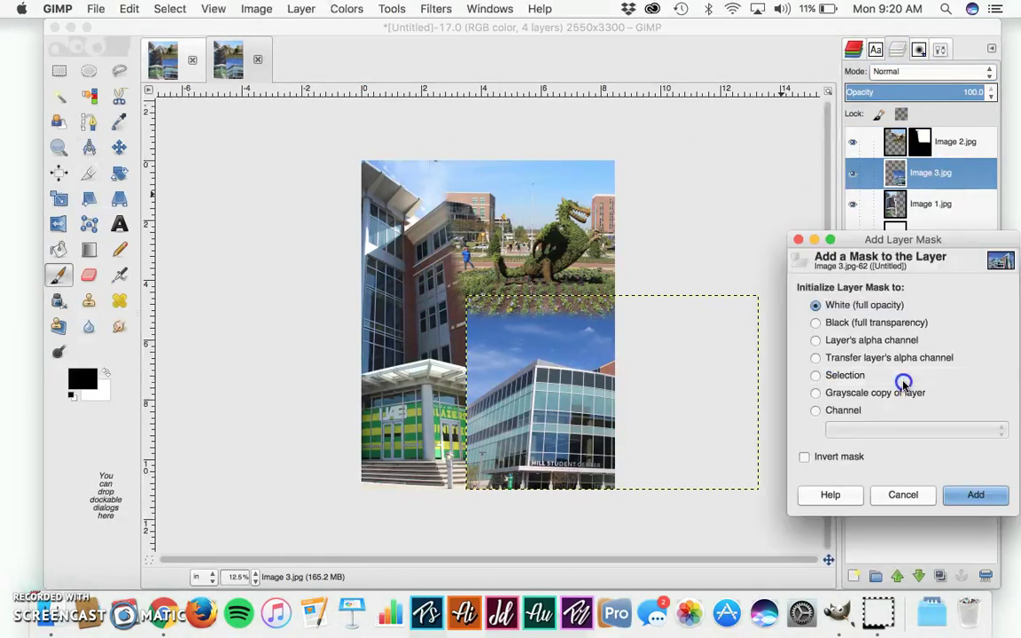
pyautogui.click(977, 497)
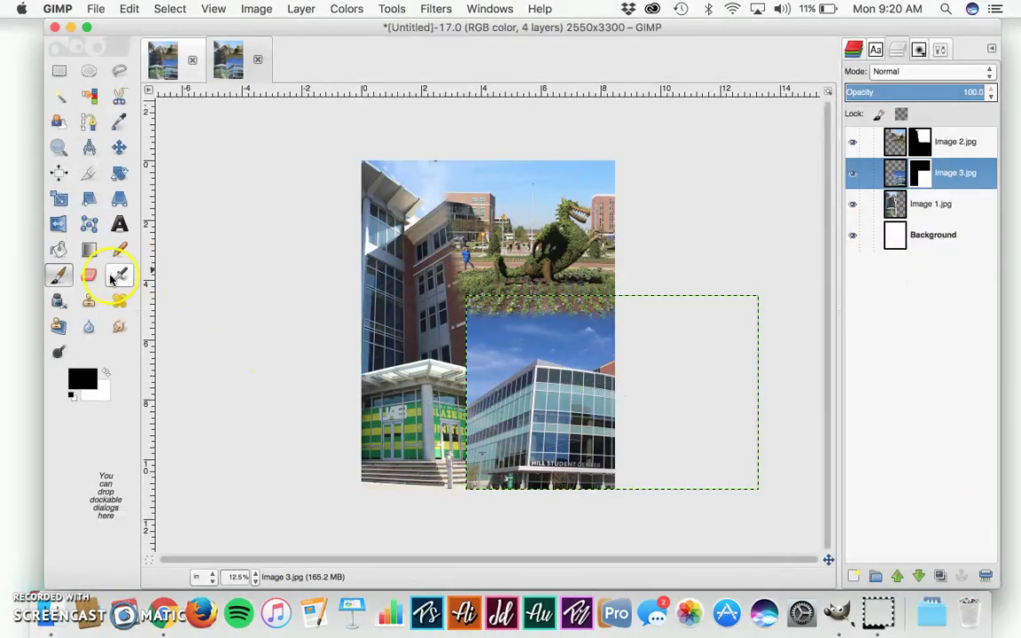
# Paint black along Image 3's left edge, then white to restore the student center and sky
pyautogui.moveTo(470, 310)
pyautogui.mouseDown()
pyautogui.moveTo(542, 338)
pyautogui.moveTo(474, 337)
pyautogui.moveTo(483, 448)
pyautogui.moveTo(499, 474)
pyautogui.moveTo(484, 434)
pyautogui.mouseUp()
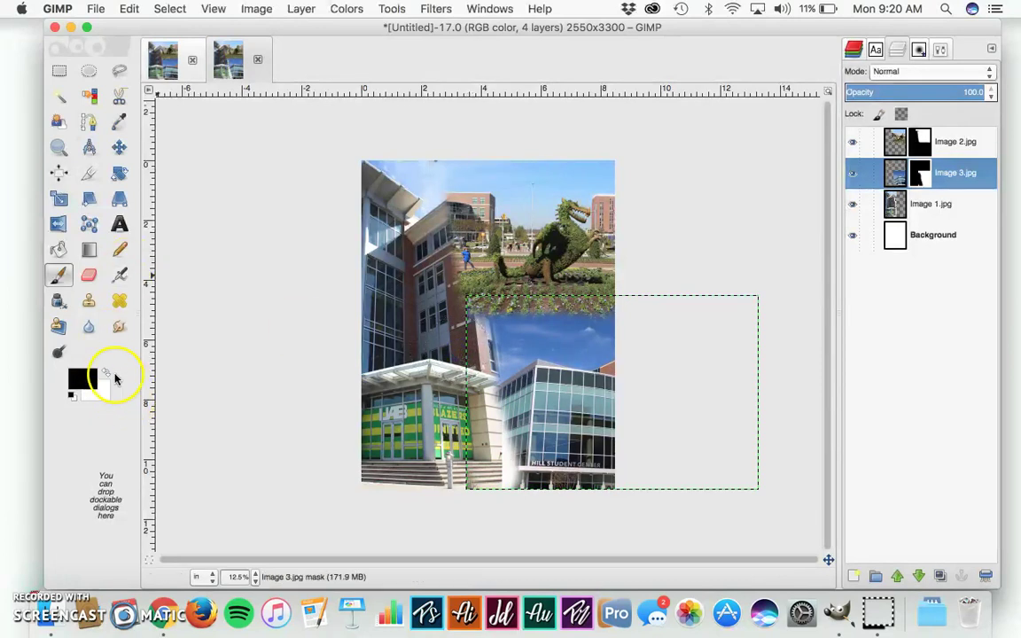
pyautogui.click(106, 374)
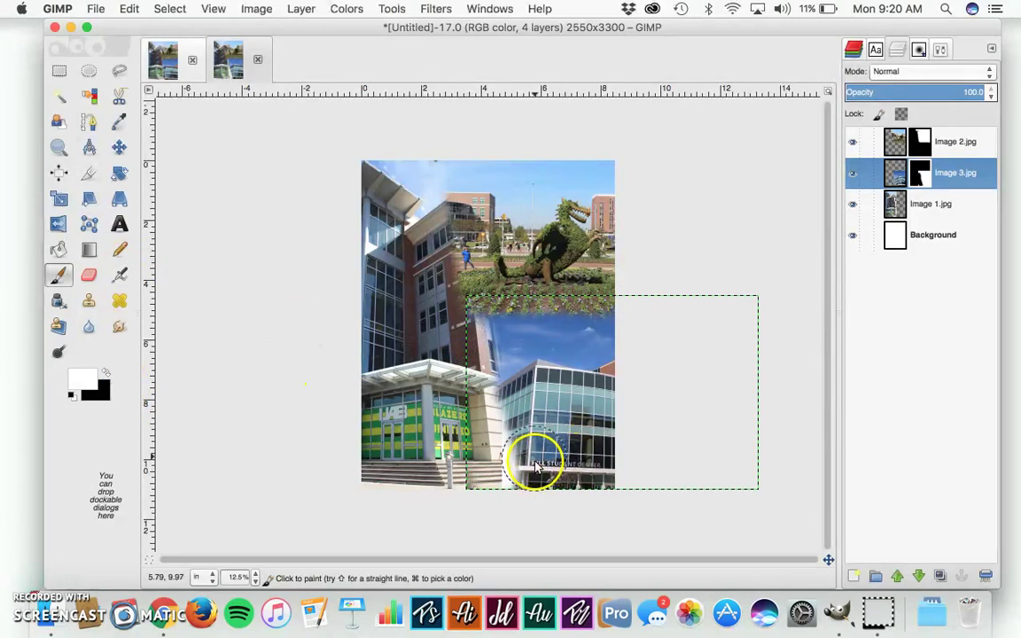
pyautogui.moveTo(535, 465)
pyautogui.mouseDown()
pyautogui.moveTo(478, 426)
pyautogui.moveTo(528, 463)
pyautogui.moveTo(524, 478)
pyautogui.moveTo(519, 424)
pyautogui.moveTo(483, 381)
pyautogui.moveTo(496, 368)
pyautogui.moveTo(511, 392)
pyautogui.mouseUp()
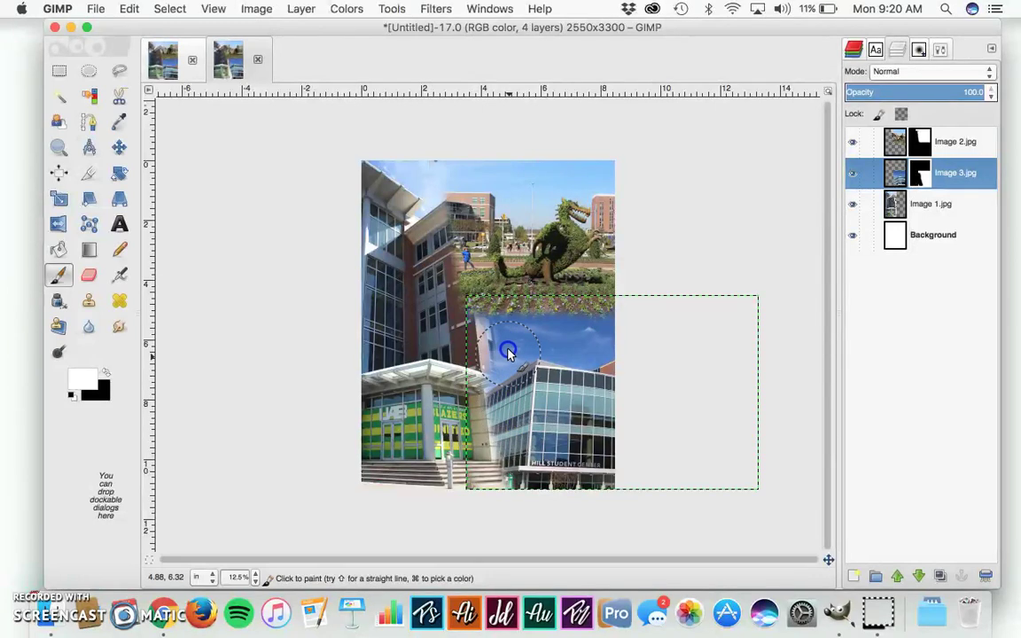
pyautogui.moveTo(508, 346)
pyautogui.mouseDown()
pyautogui.moveTo(489, 333)
pyautogui.moveTo(508, 347)
pyautogui.moveTo(461, 332)
pyautogui.moveTo(475, 404)
pyautogui.moveTo(530, 461)
pyautogui.moveTo(462, 370)
pyautogui.moveTo(515, 463)
pyautogui.moveTo(497, 424)
pyautogui.moveTo(512, 418)
pyautogui.moveTo(502, 337)
pyautogui.mouseUp()
# Select the Background layer, touch up the upper-left building roof, then dismiss the File menu without exporting
pyautogui.click(955, 243)
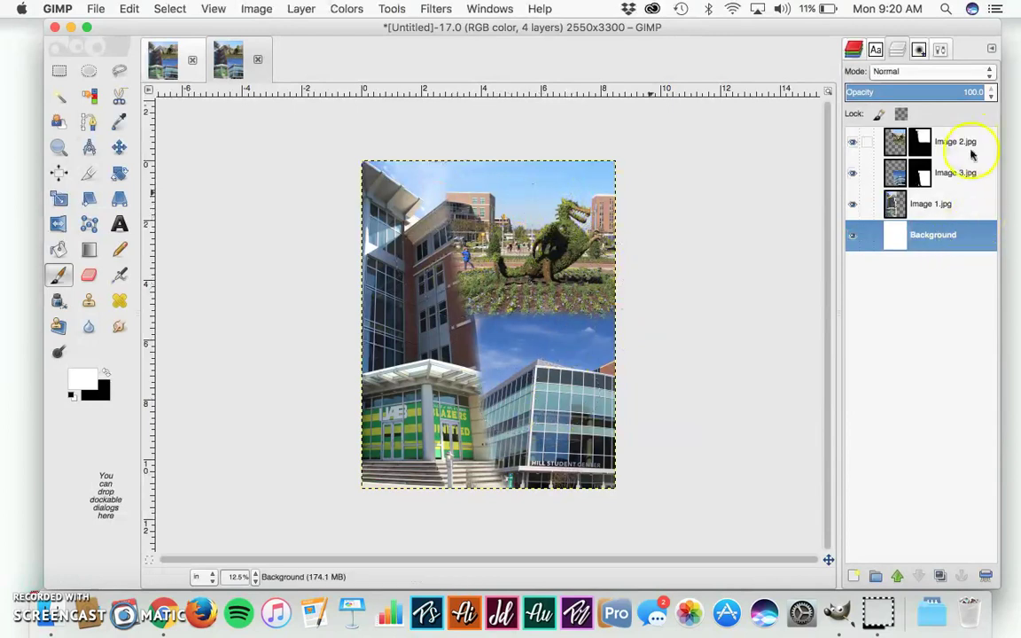
pyautogui.moveTo(398, 196)
pyautogui.mouseDown()
pyautogui.moveTo(436, 219)
pyautogui.moveTo(478, 376)
pyautogui.moveTo(506, 292)
pyautogui.moveTo(574, 337)
pyautogui.mouseUp()
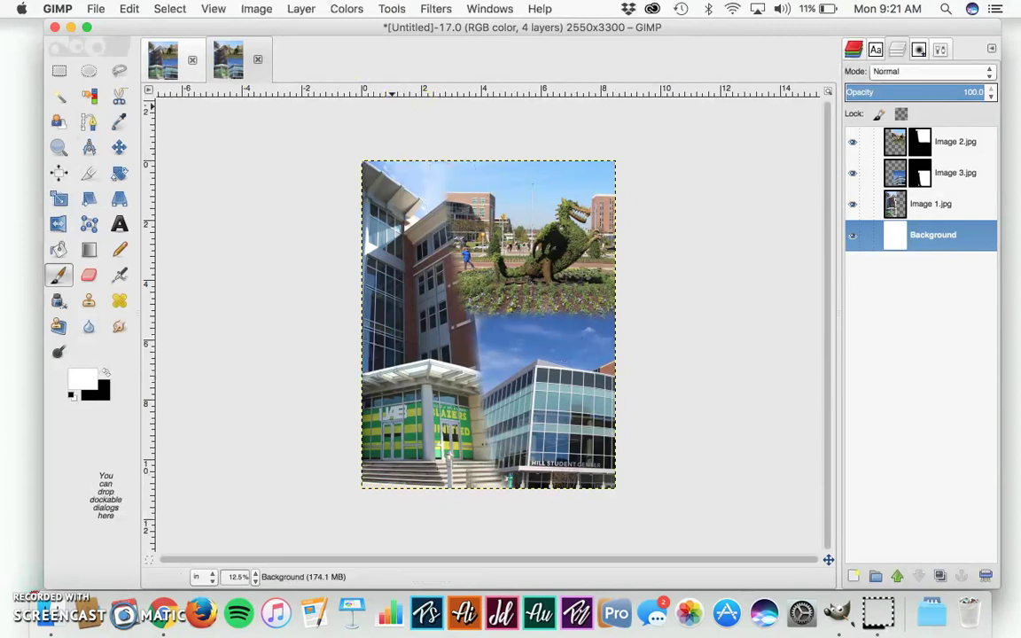
pyautogui.click(96, 9)
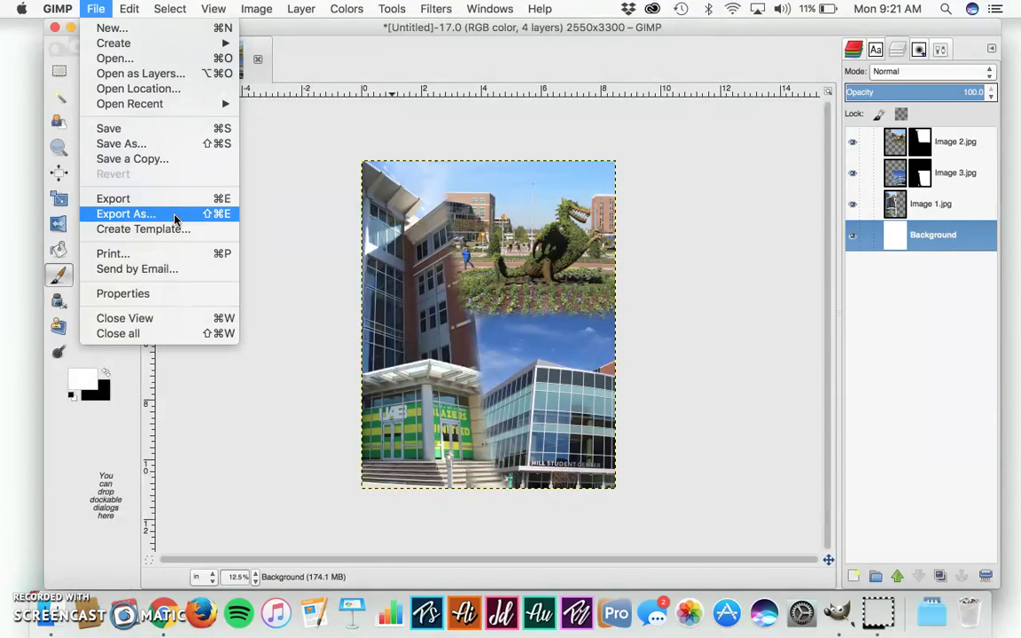
pyautogui.click(307, 237)
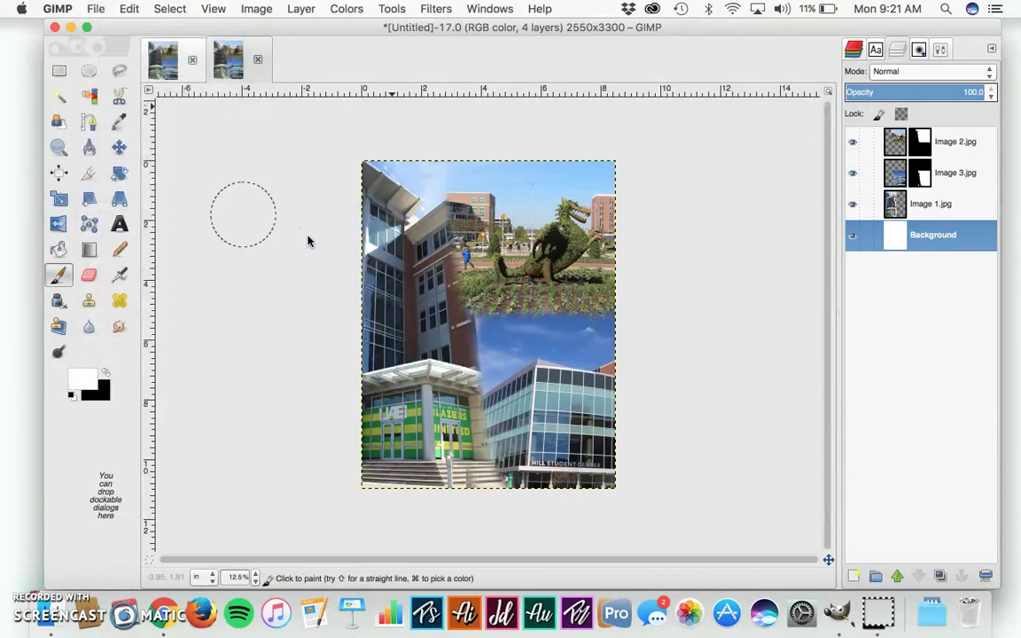
pyautogui.click(156, 460)
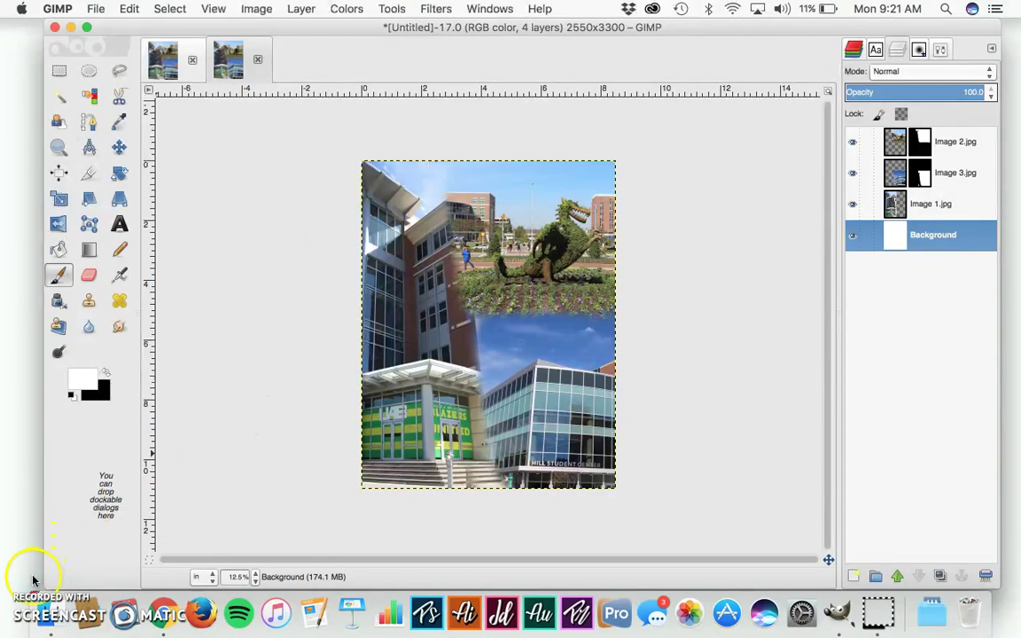